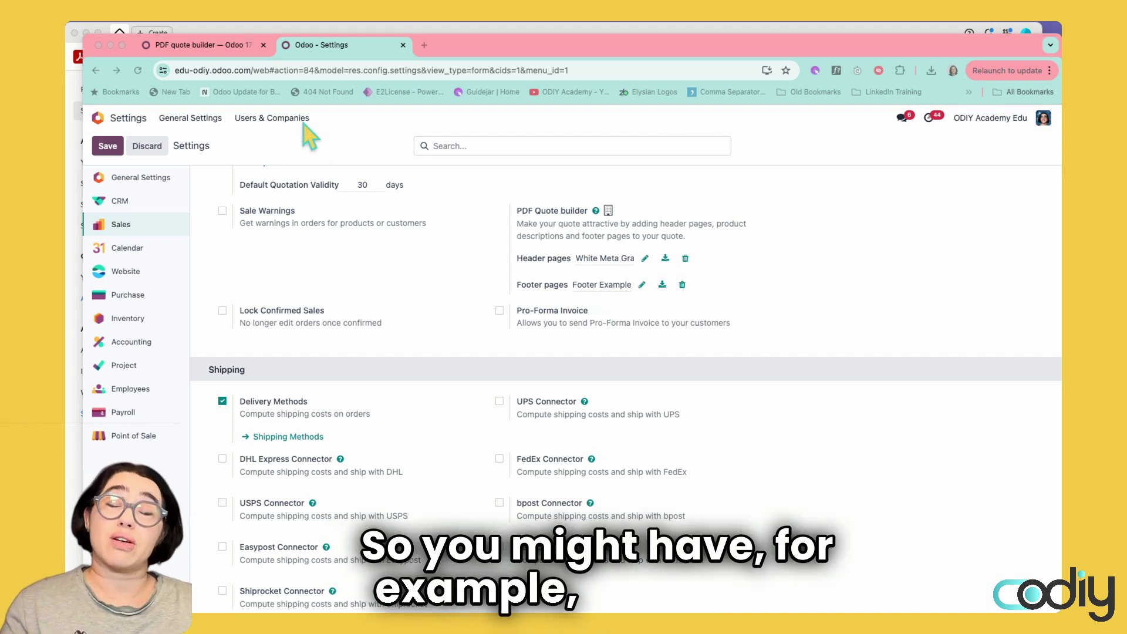
Step: Open the recent Proposal Template PDF in Acrobat and scroll through its cover page
{"action": "left_click", "coordinate": [192, 33]}
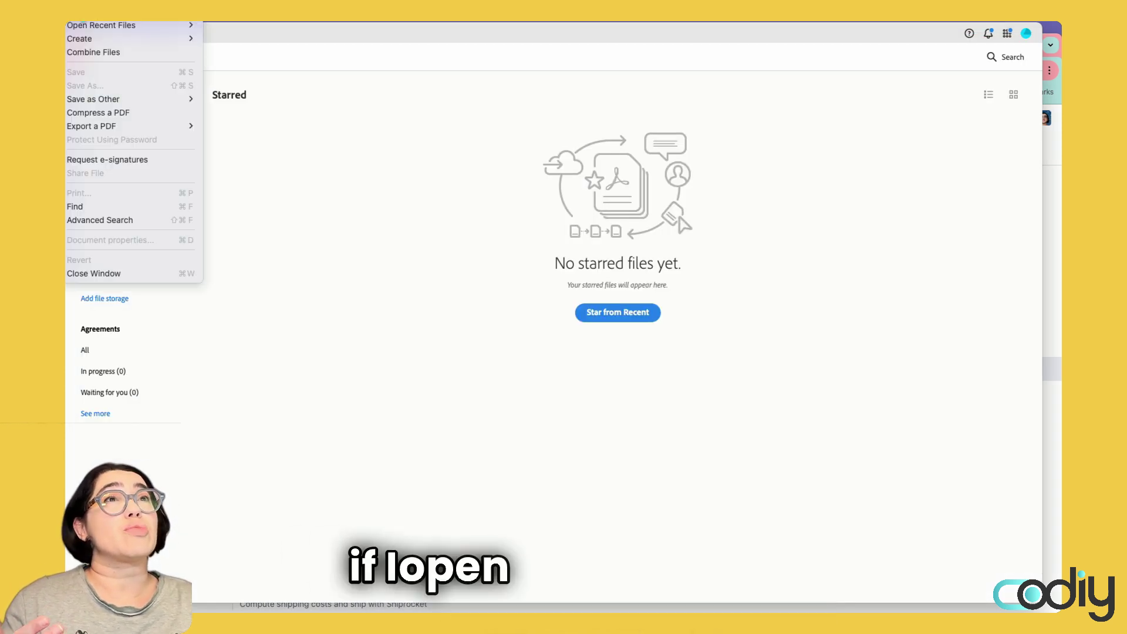
{"action": "mouse_move", "coordinate": [79, 26]}
{"action": "left_click", "coordinate": [252, 37]}
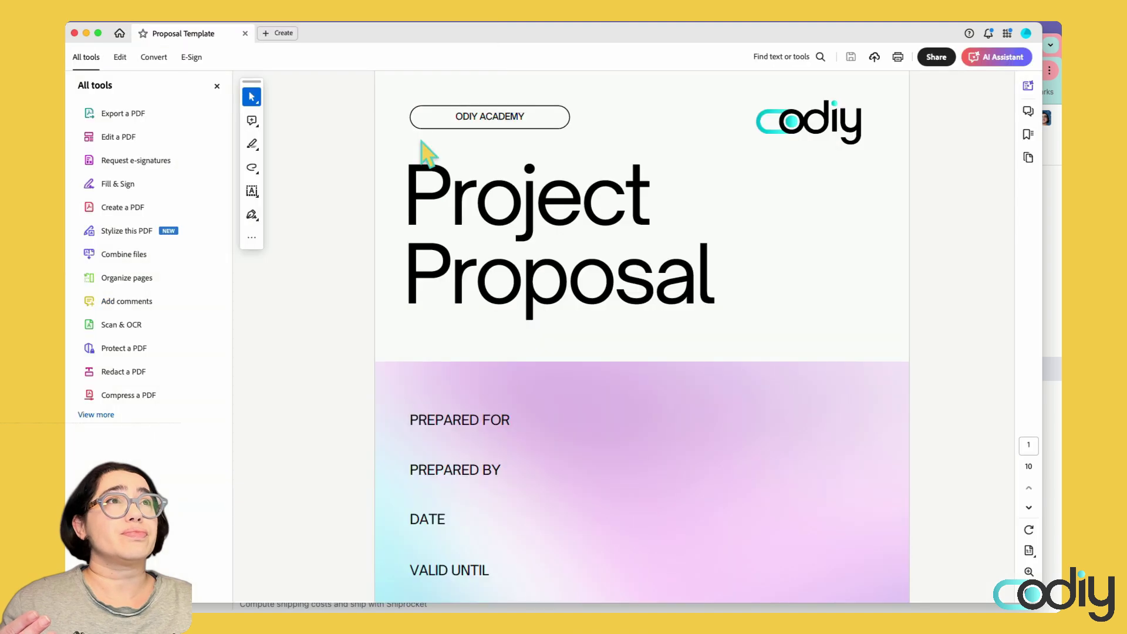
{"action": "scroll", "coordinate": [612, 402], "scroll_direction": "down", "scroll_amount": 5}
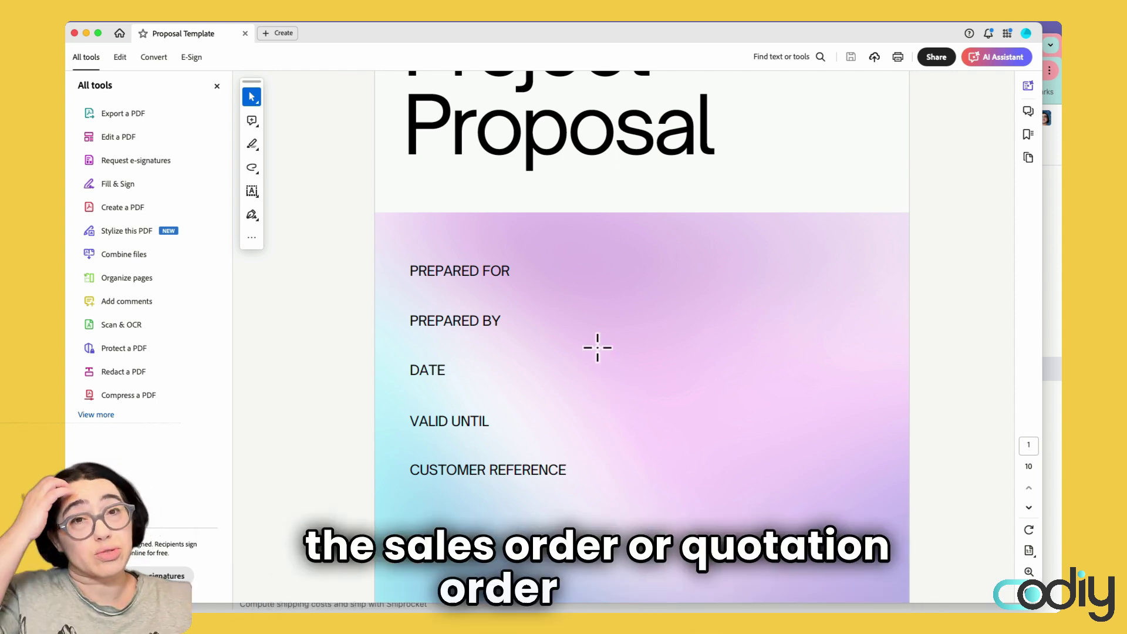
{"action": "scroll", "coordinate": [597, 347], "scroll_direction": "up", "scroll_amount": 3}
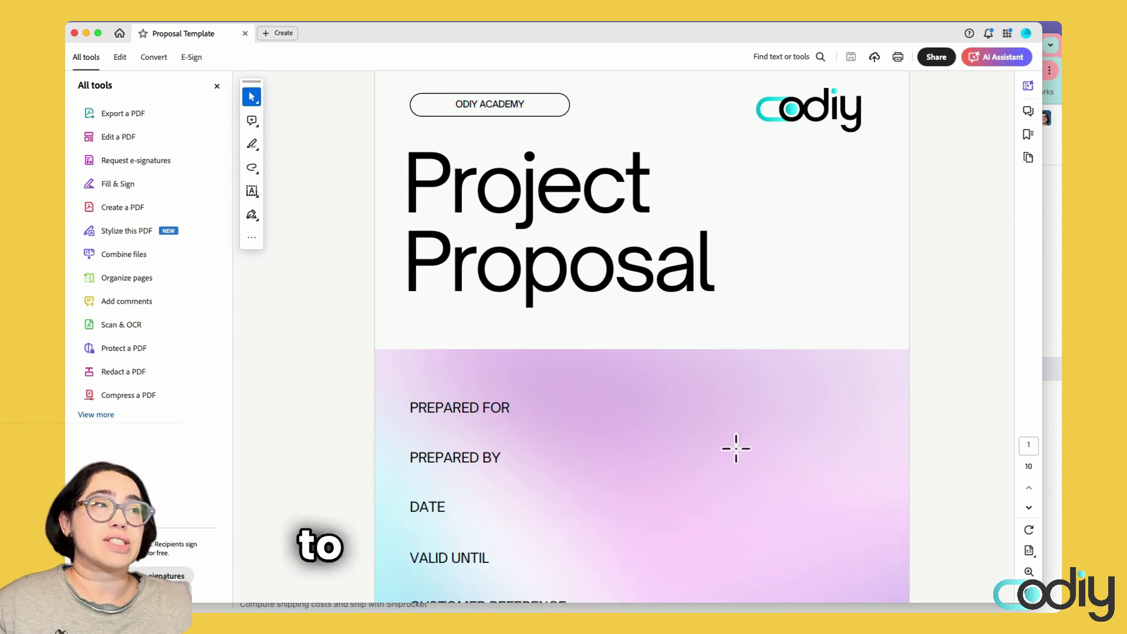
{"action": "scroll", "coordinate": [643, 519], "scroll_direction": "up", "scroll_amount": 1}
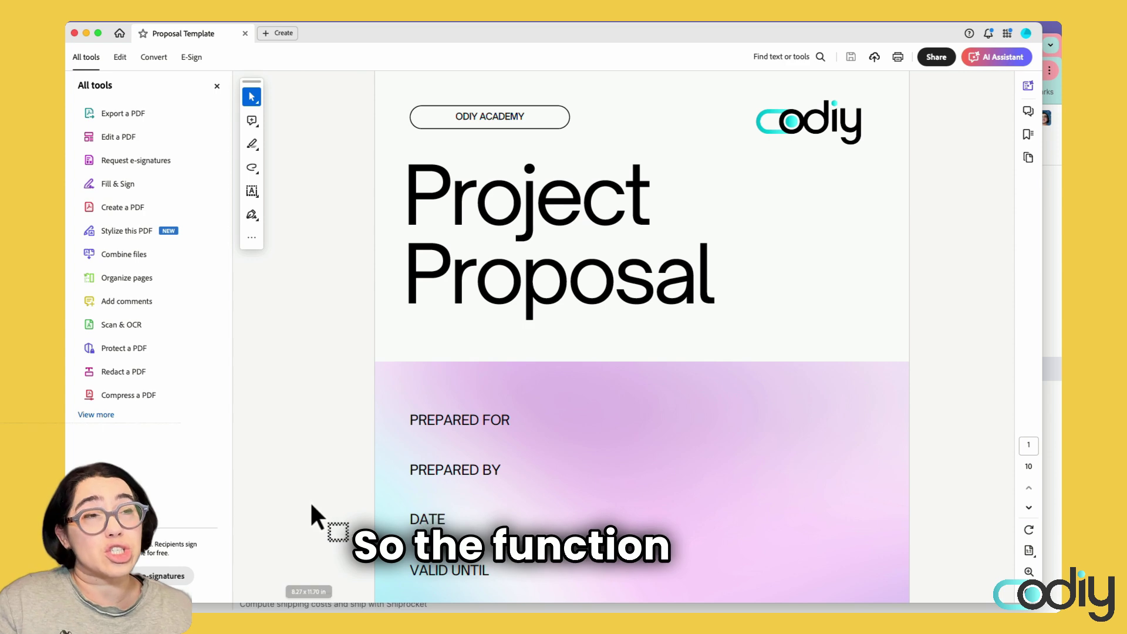
Step: Create a form from the Proposal Template with Prepare a form, dismissing the accessibility warning
{"action": "left_click", "coordinate": [98, 413]}
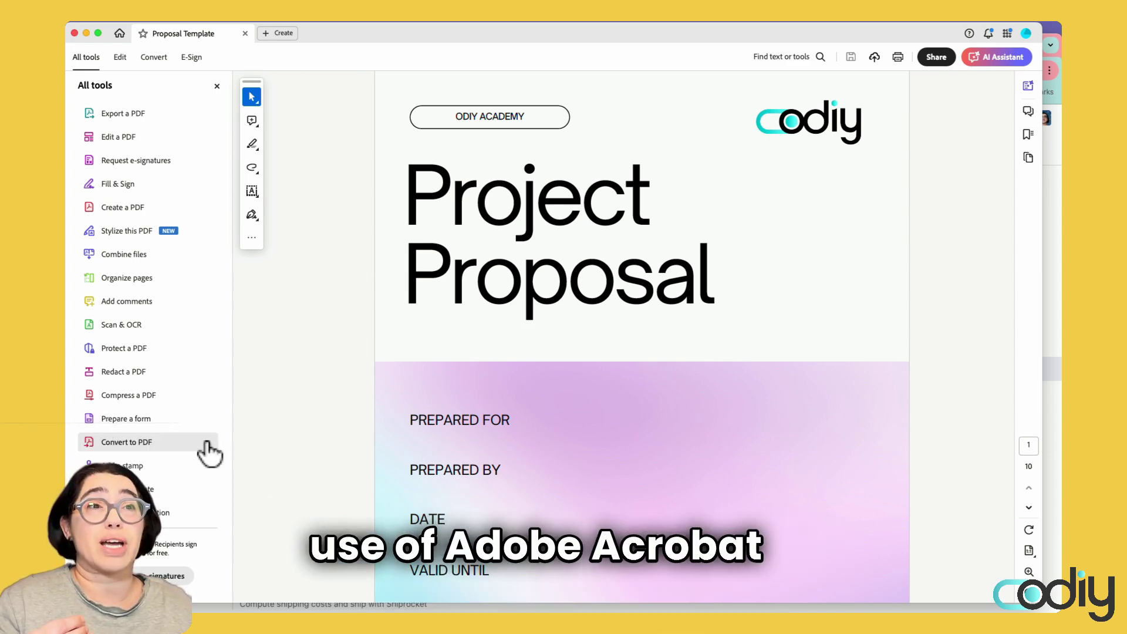
{"action": "scroll", "coordinate": [151, 433], "scroll_direction": "down", "scroll_amount": 5}
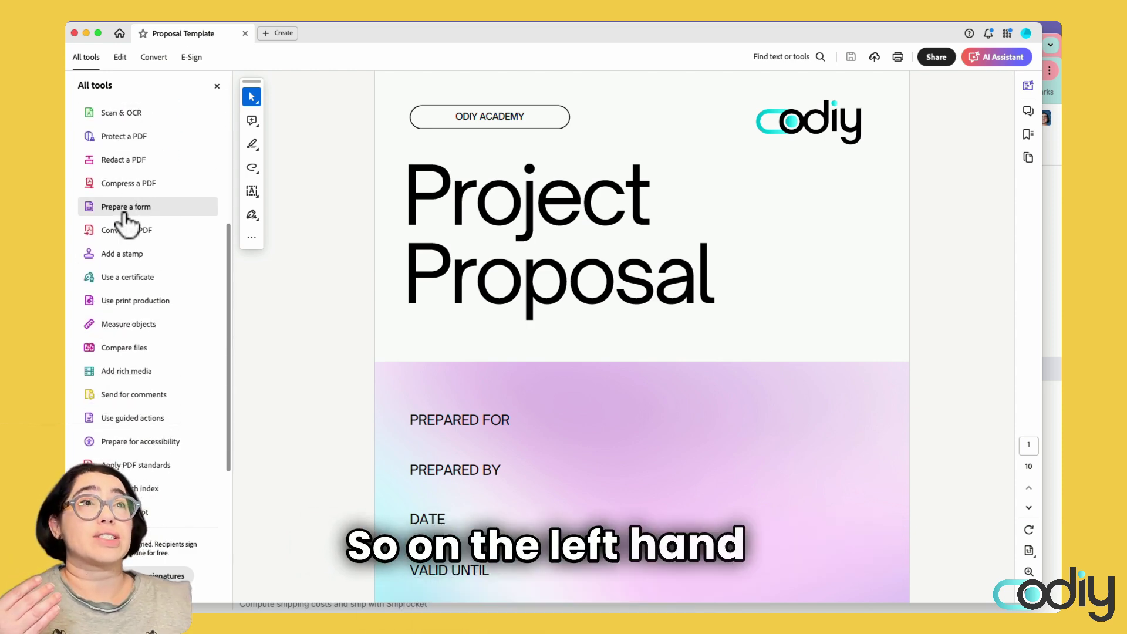
{"action": "left_click", "coordinate": [134, 208]}
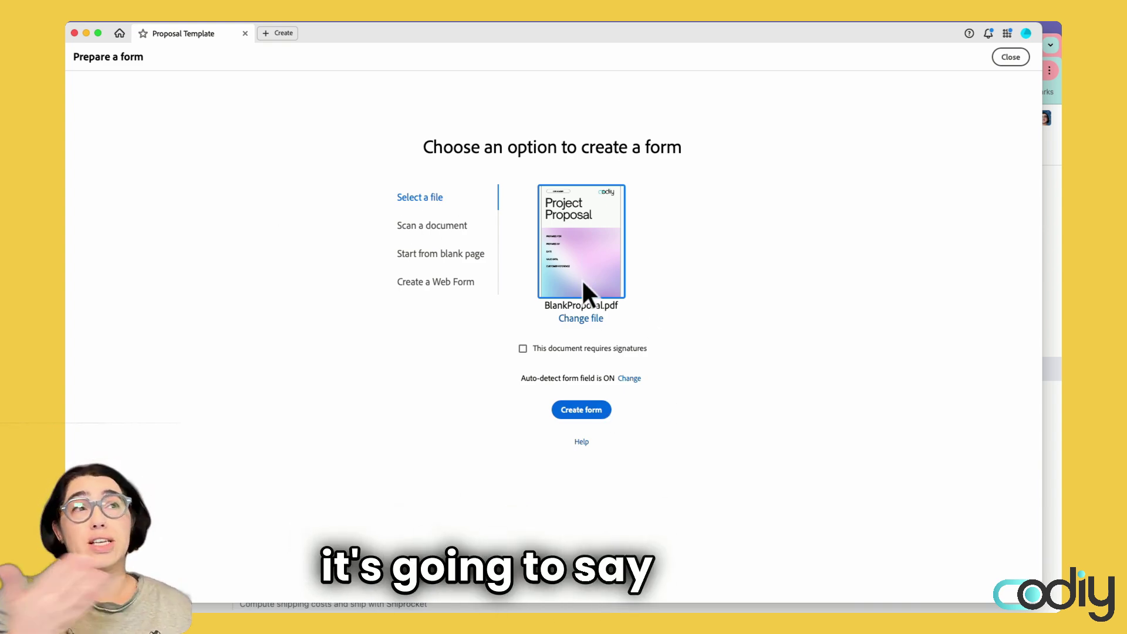
{"action": "left_click", "coordinate": [578, 410]}
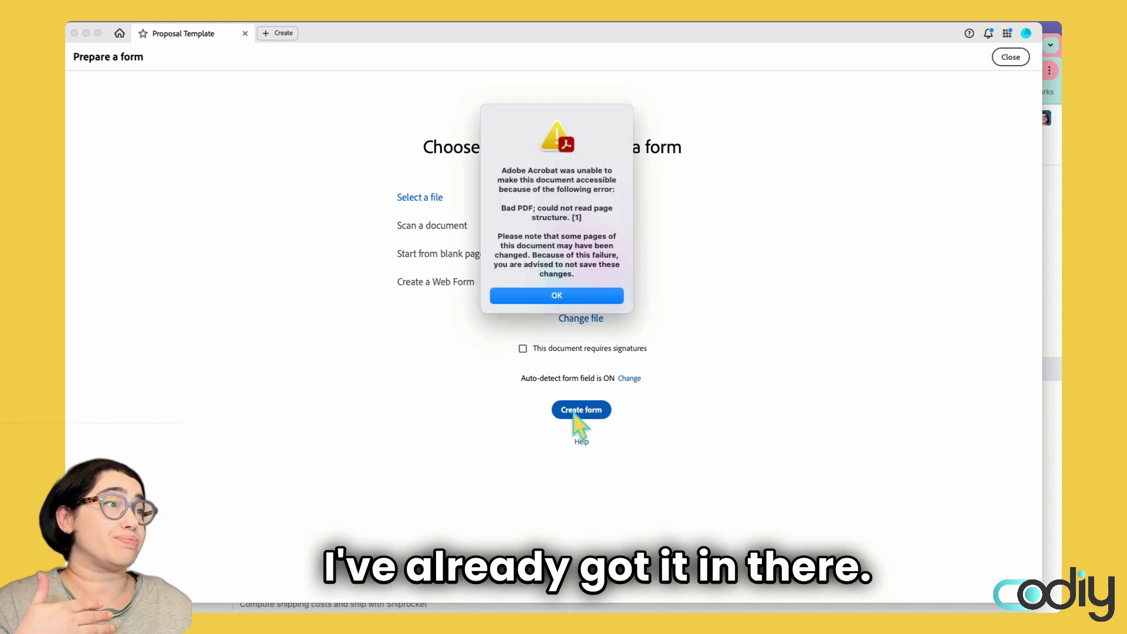
{"action": "left_click", "coordinate": [541, 294]}
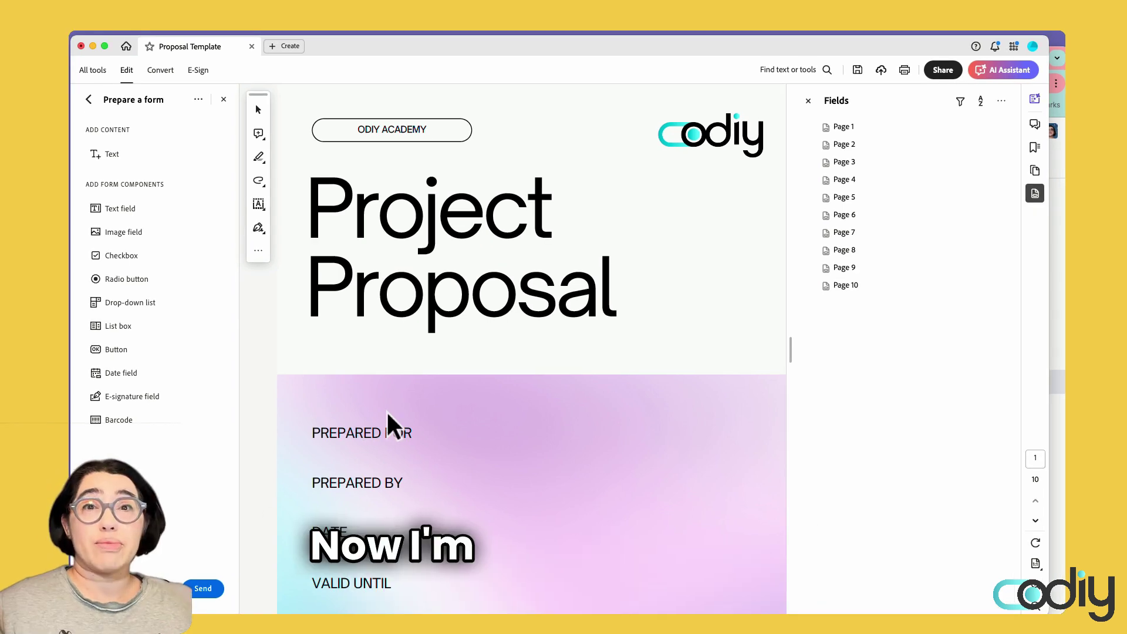
Step: Place text fields beside Prepared For, Prepared By, Valid Until, Customer Reference and below the title
{"action": "left_click", "coordinate": [112, 208]}
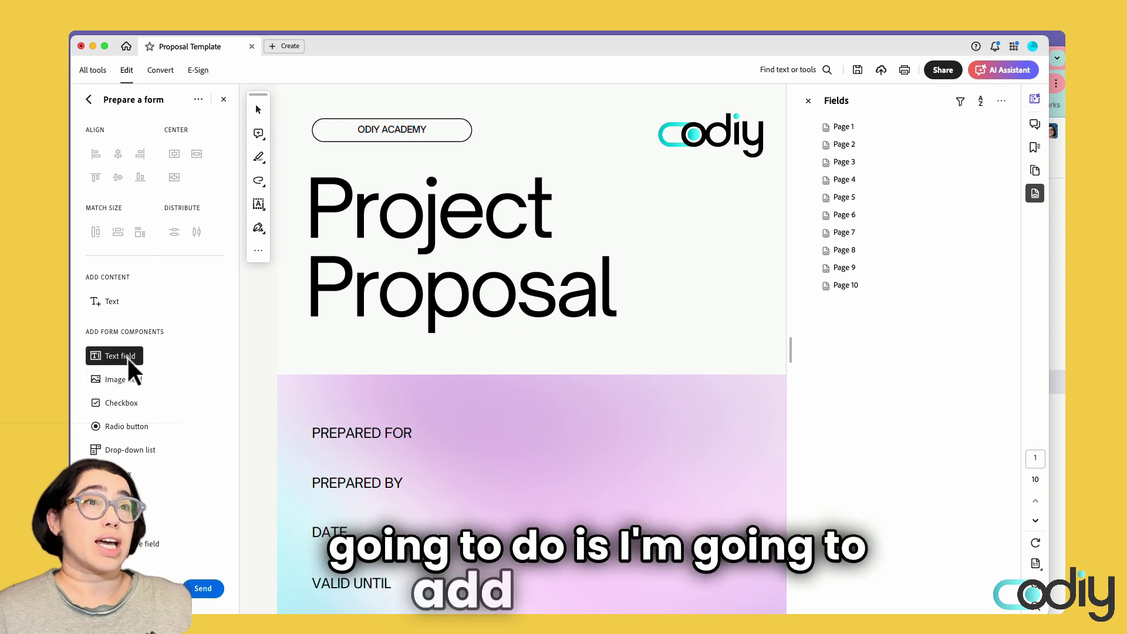
{"action": "left_click", "coordinate": [429, 424]}
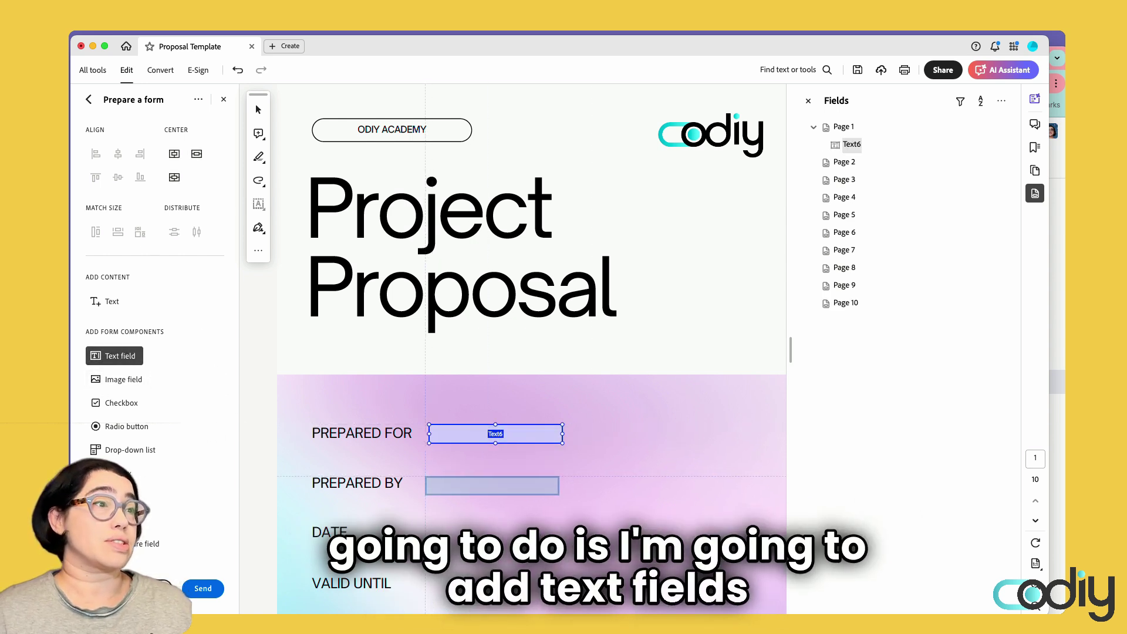
{"action": "left_click", "coordinate": [431, 472]}
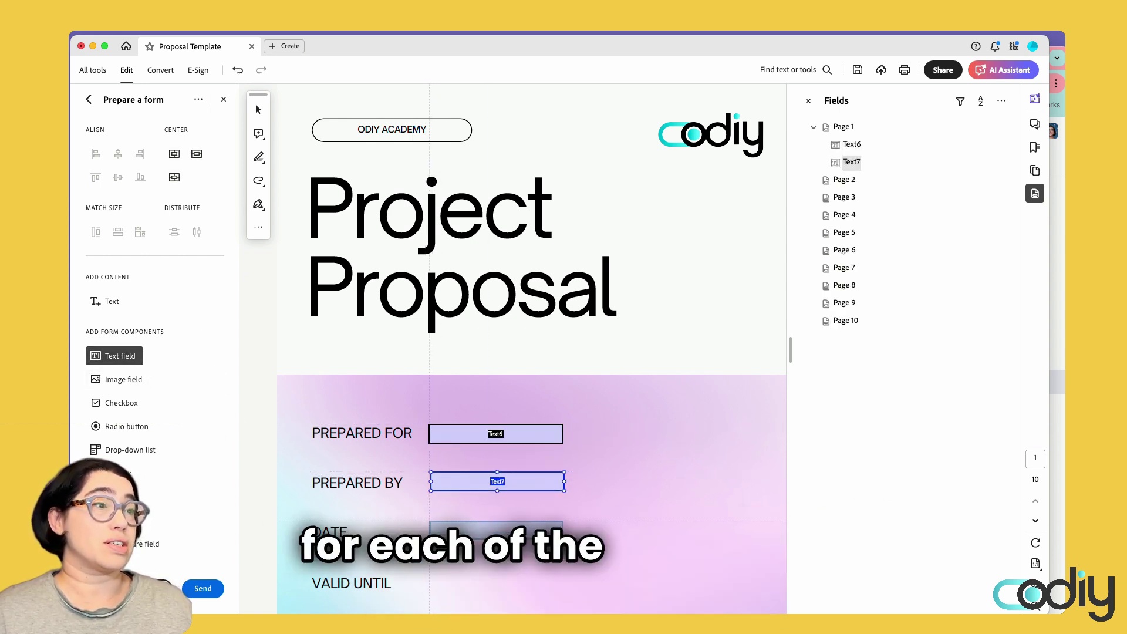
{"action": "left_click", "coordinate": [428, 574]}
{"action": "scroll", "coordinate": [531, 399], "scroll_direction": "down", "scroll_amount": 2}
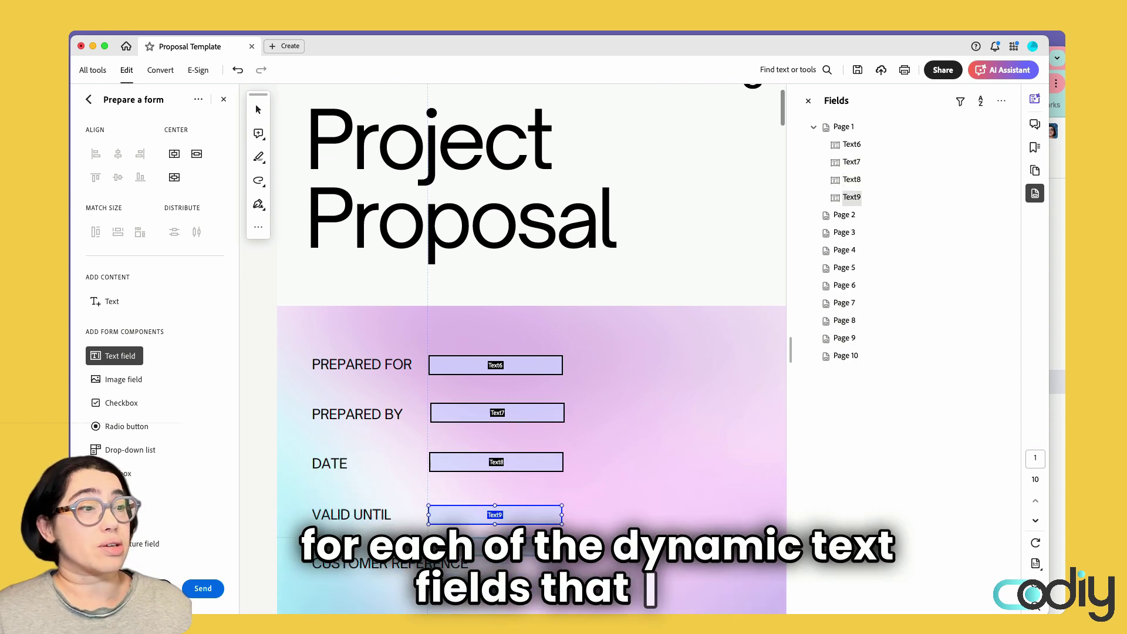
{"action": "left_click", "coordinate": [466, 506]}
{"action": "scroll", "coordinate": [487, 505], "scroll_direction": "up", "scroll_amount": 2}
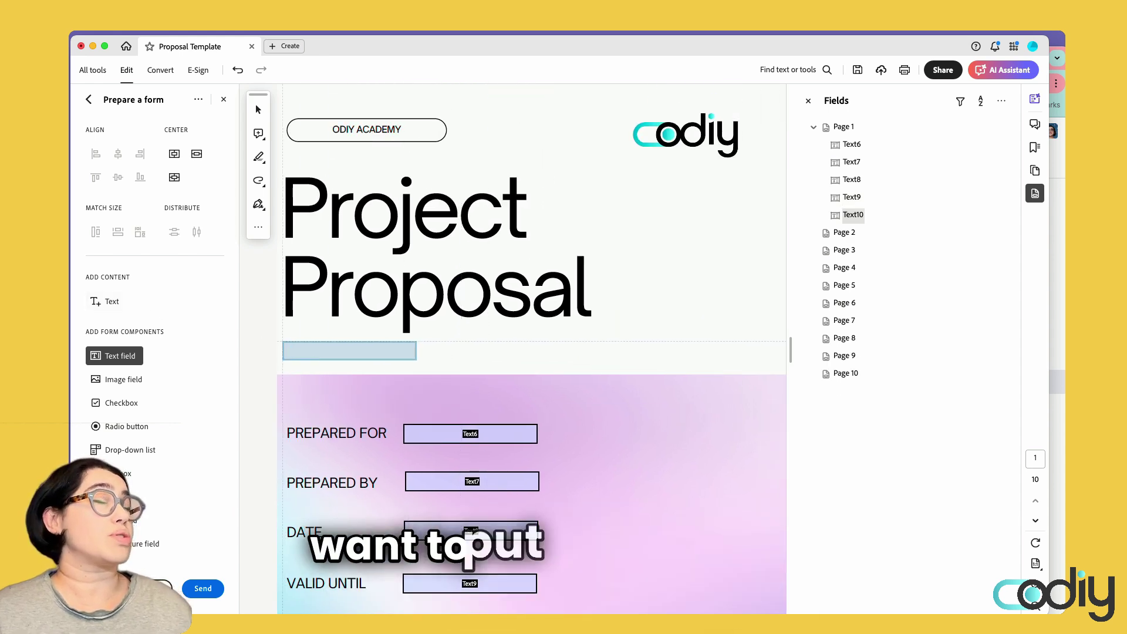
{"action": "left_click", "coordinate": [350, 350]}
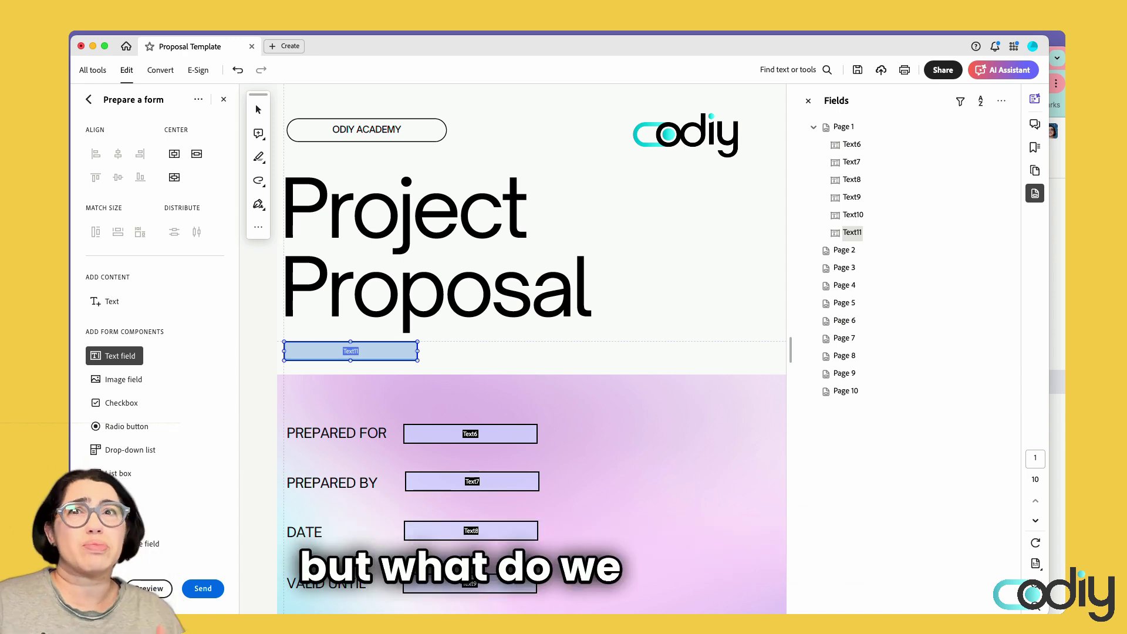
Step: In Odoo's PDF quote builder docs, scroll to Dynamic text values and select 'name'
{"action": "key", "text": "super+Tab"}
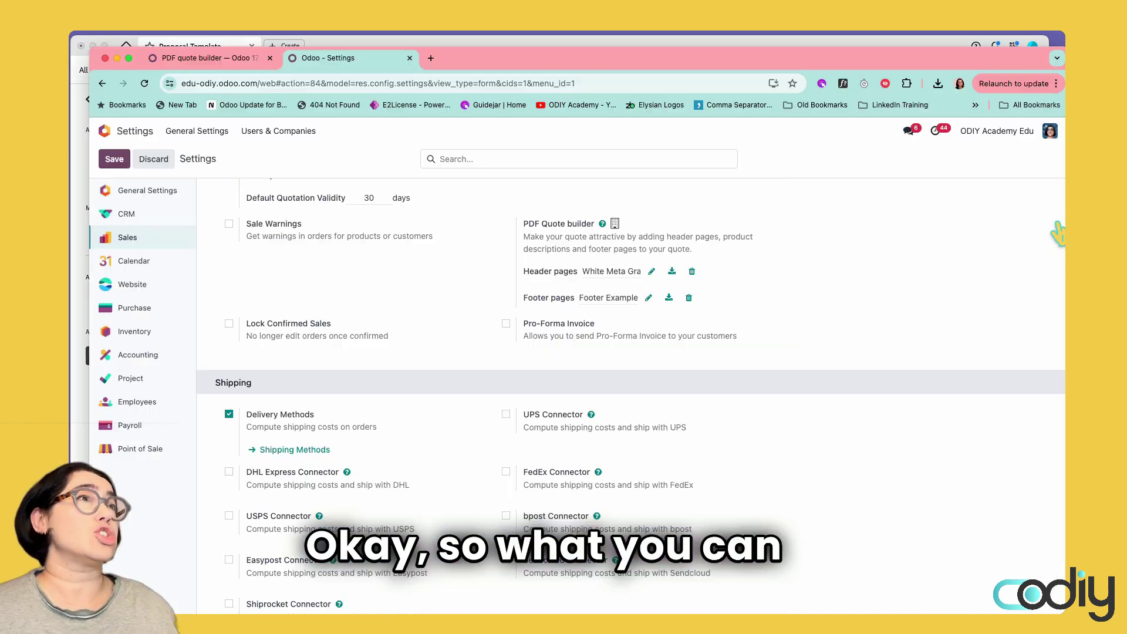
{"action": "left_click", "coordinate": [206, 58]}
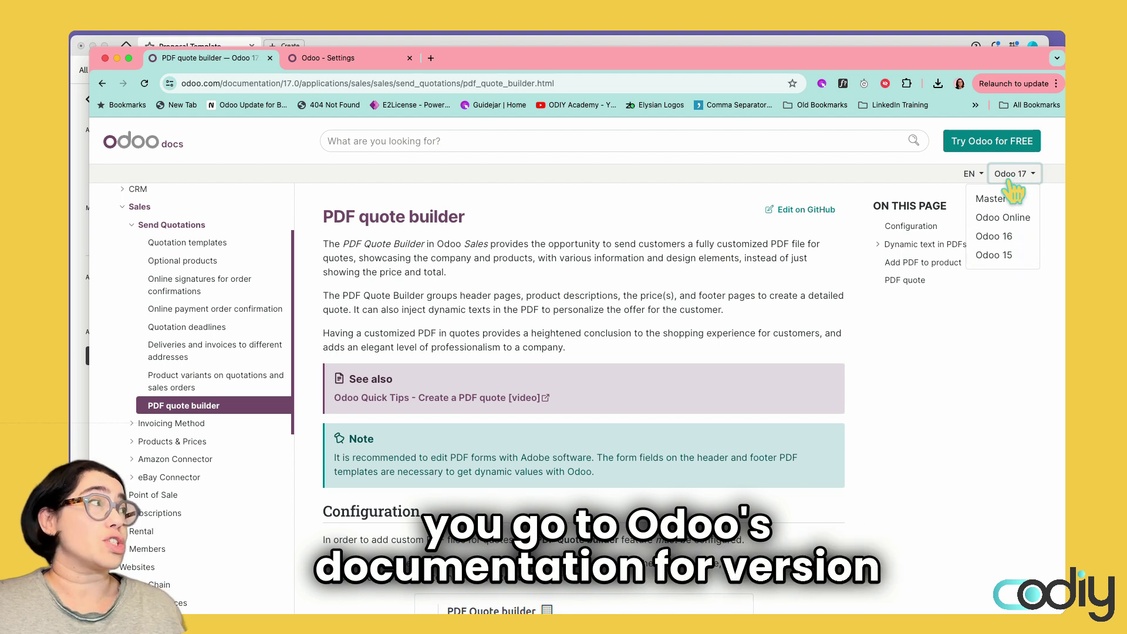
{"action": "left_click", "coordinate": [573, 221]}
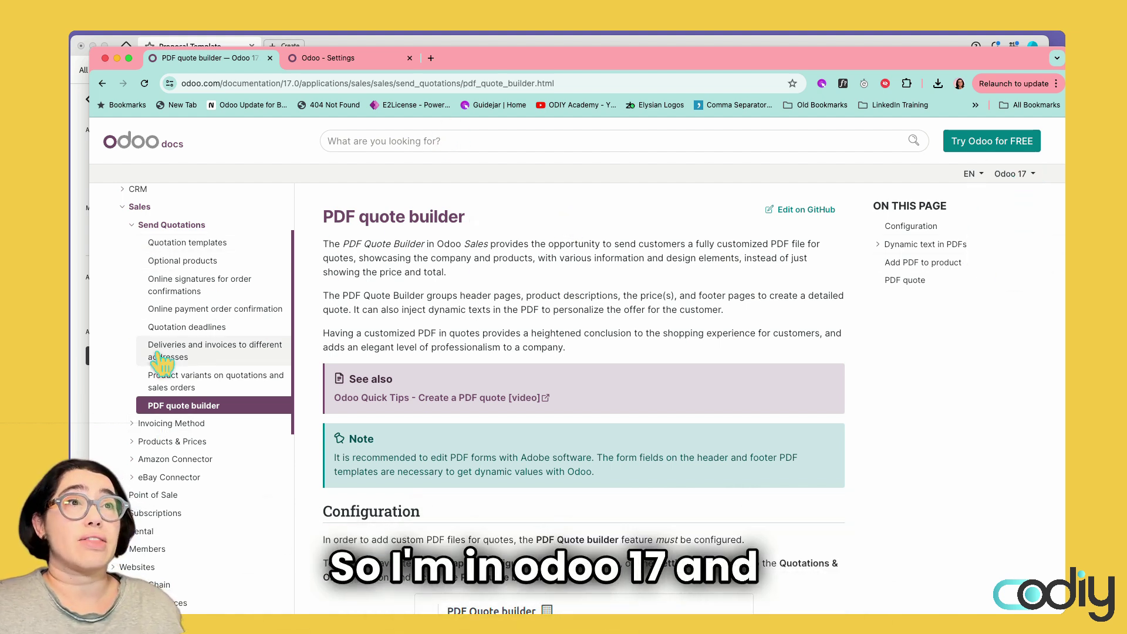
{"action": "scroll", "coordinate": [443, 436], "scroll_direction": "down", "scroll_amount": 10}
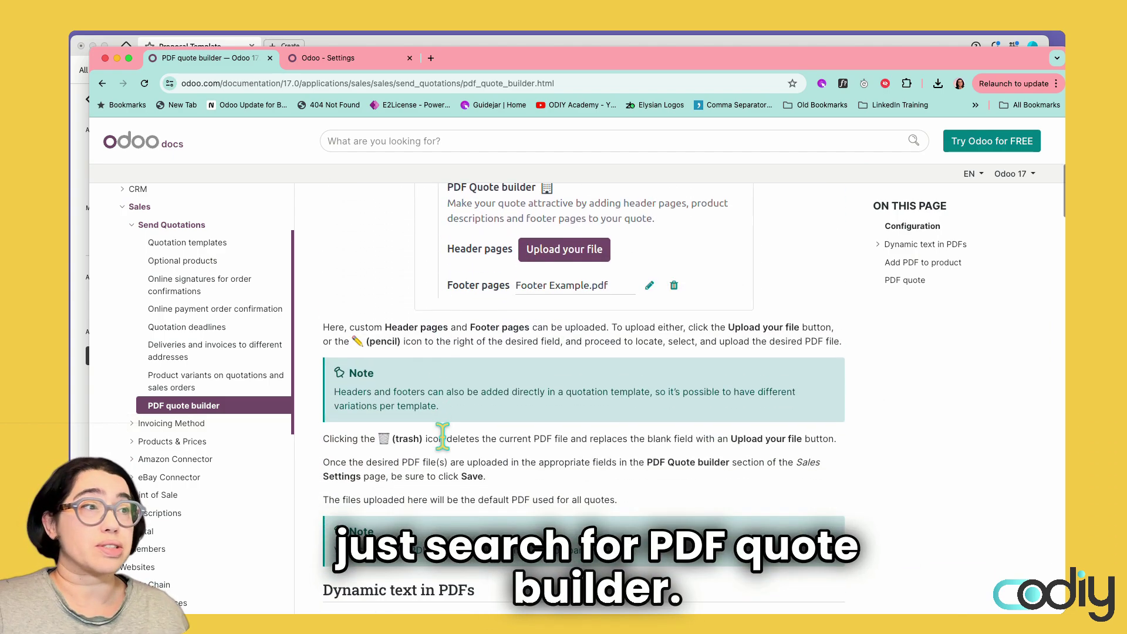
{"action": "scroll", "coordinate": [443, 435], "scroll_direction": "down", "scroll_amount": 4}
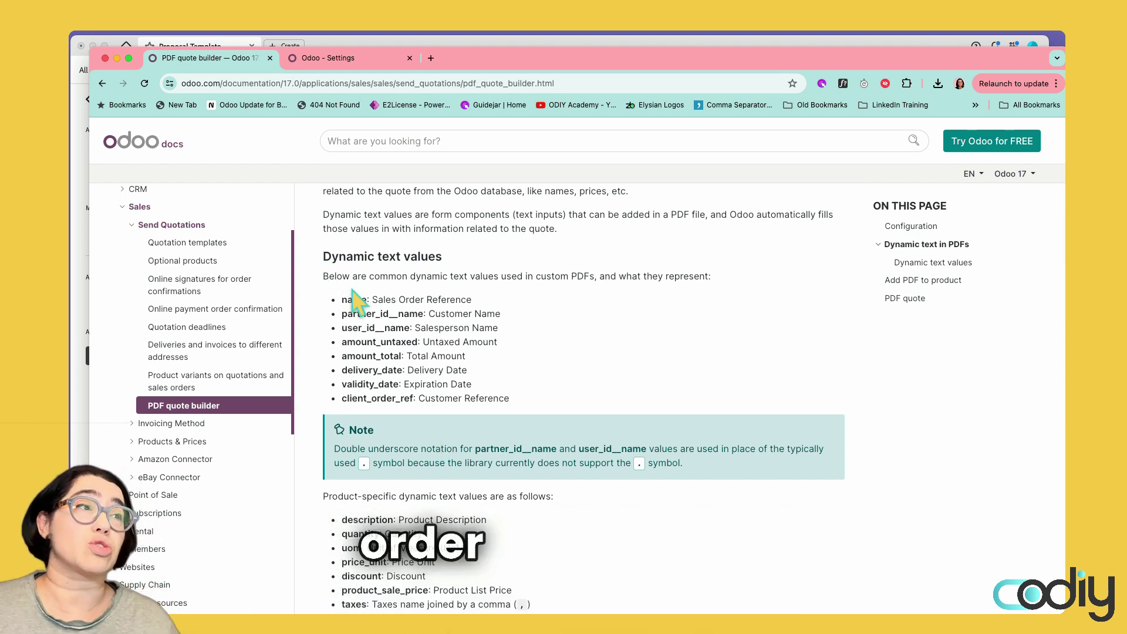
{"action": "scroll", "coordinate": [575, 354], "scroll_direction": "down", "scroll_amount": 1}
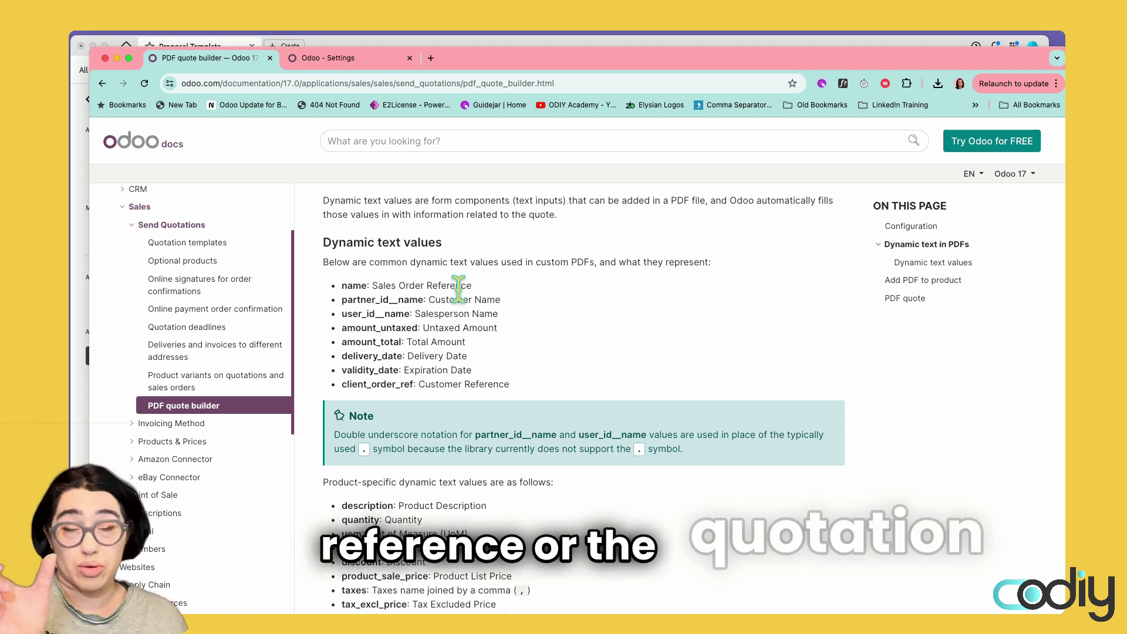
{"action": "double_click", "coordinate": [349, 285]}
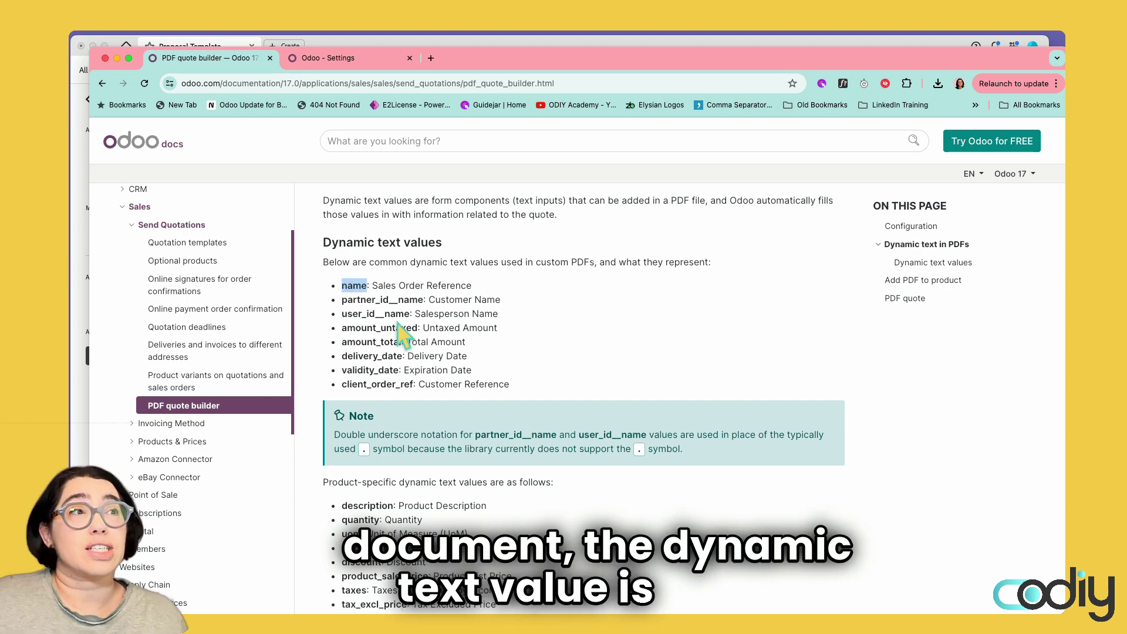
Step: Reposition the Text11 field under the title and rename it to 'name'
{"action": "left_click", "coordinate": [334, 45]}
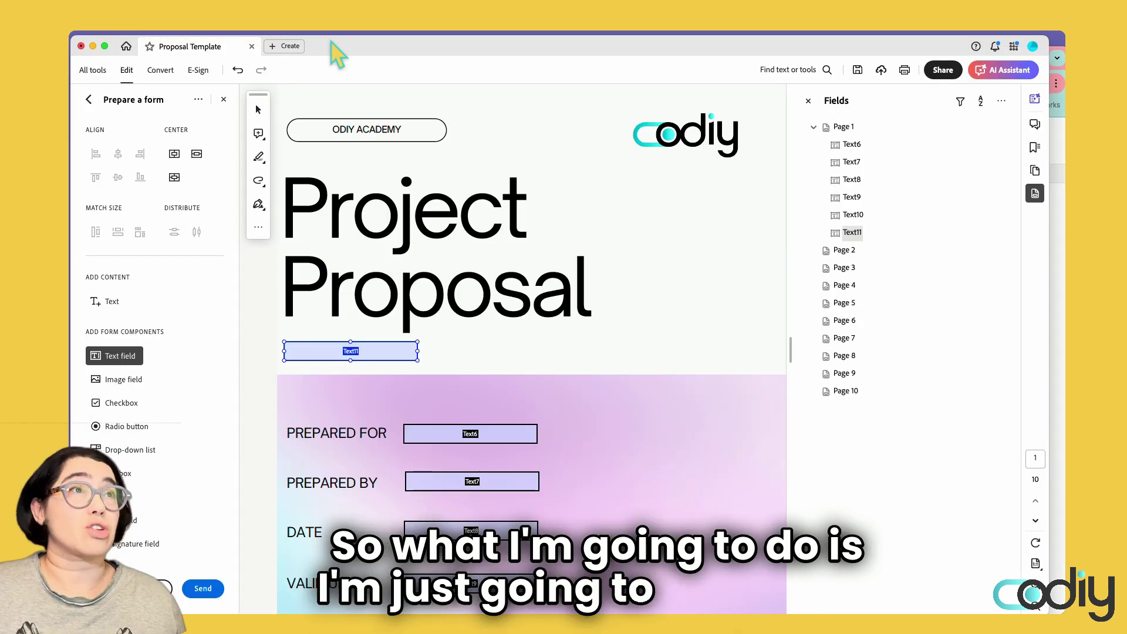
{"action": "left_click_drag", "start_coordinate": [367, 383], "coordinate": [384, 347]}
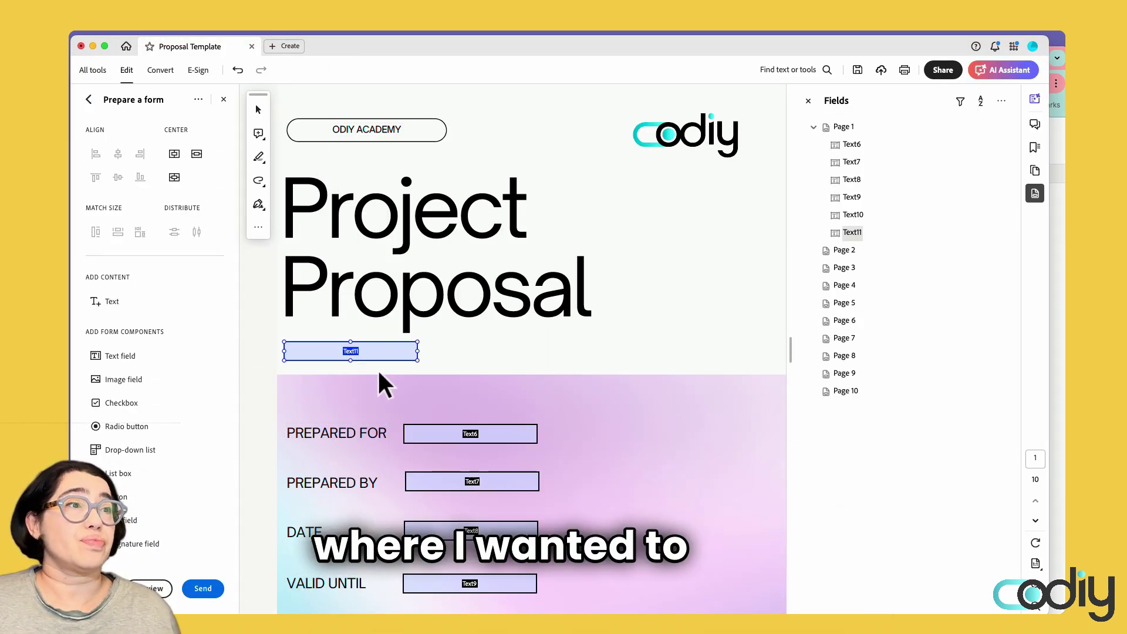
{"action": "double_click", "coordinate": [350, 351]}
{"action": "left_click_drag", "start_coordinate": [188, 223], "coordinate": [540, 181]}
{"action": "double_click", "coordinate": [551, 185]}
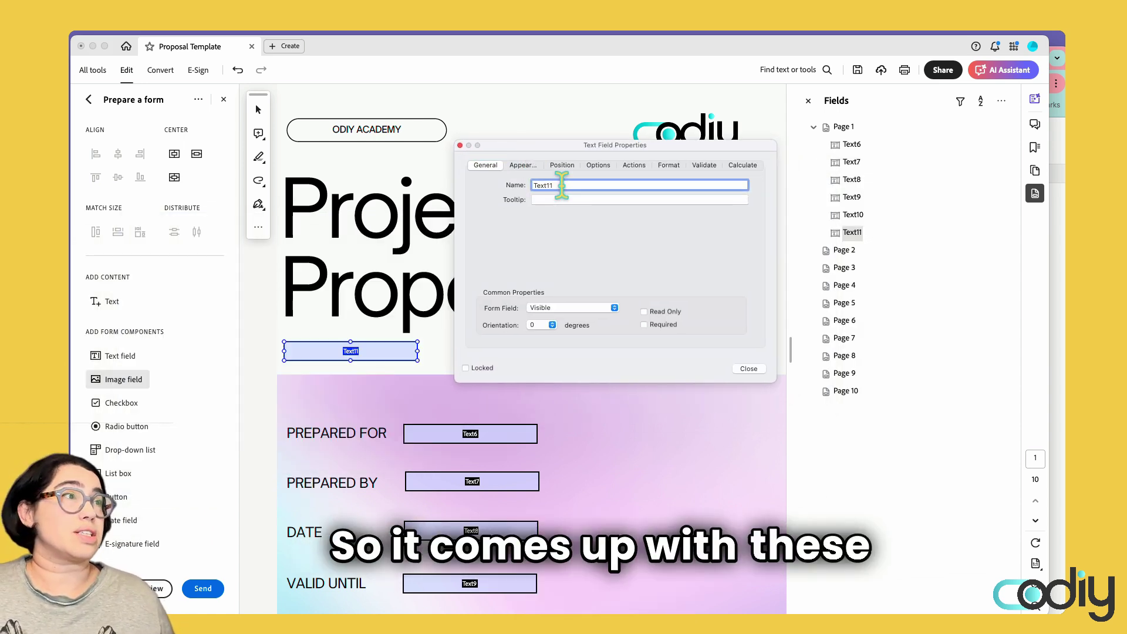
{"action": "type", "text": "name"}
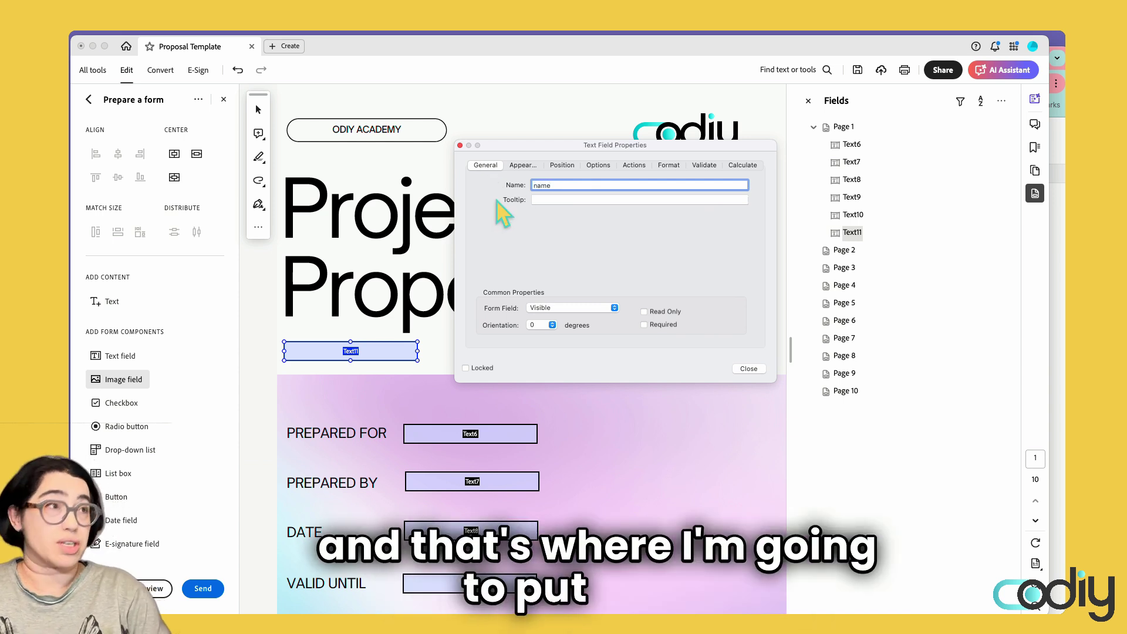
{"action": "left_click", "coordinate": [558, 200]}
{"action": "left_click", "coordinate": [757, 369]}
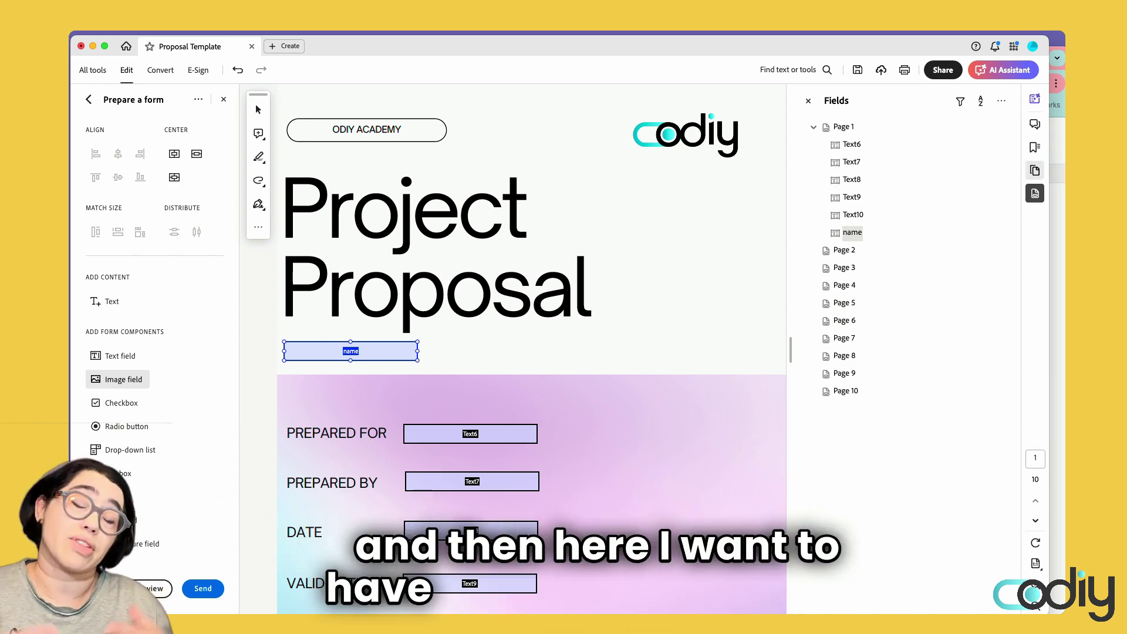
{"action": "key", "text": "super+Tab"}
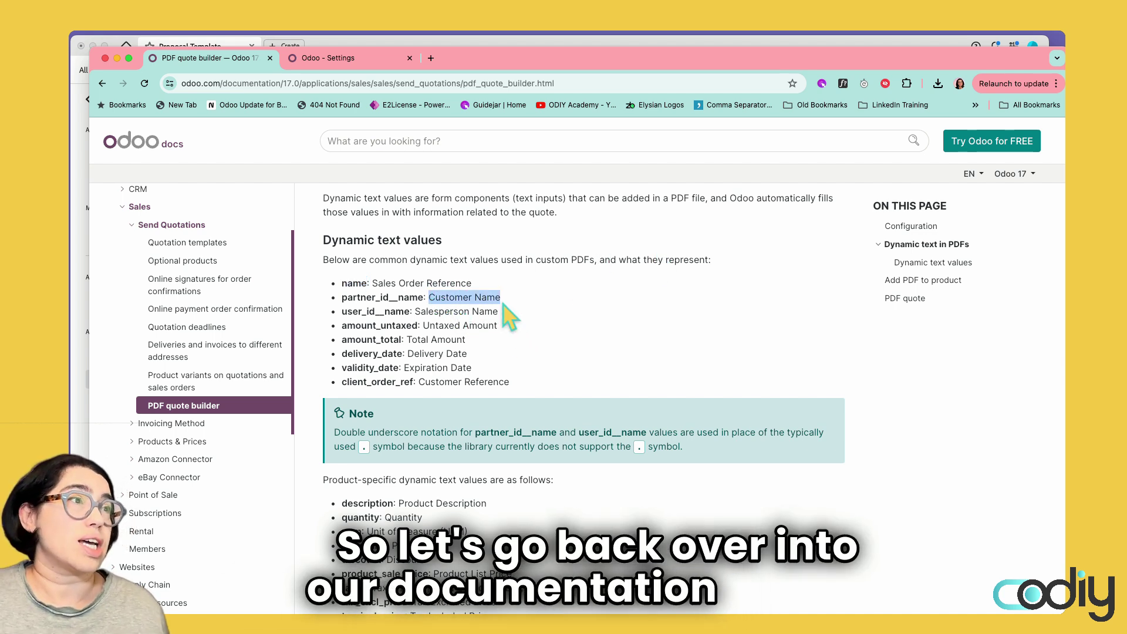
Step: Highlight the partner_id__name value in the Dynamic text values list
{"action": "left_click_drag", "start_coordinate": [341, 297], "coordinate": [421, 299]}
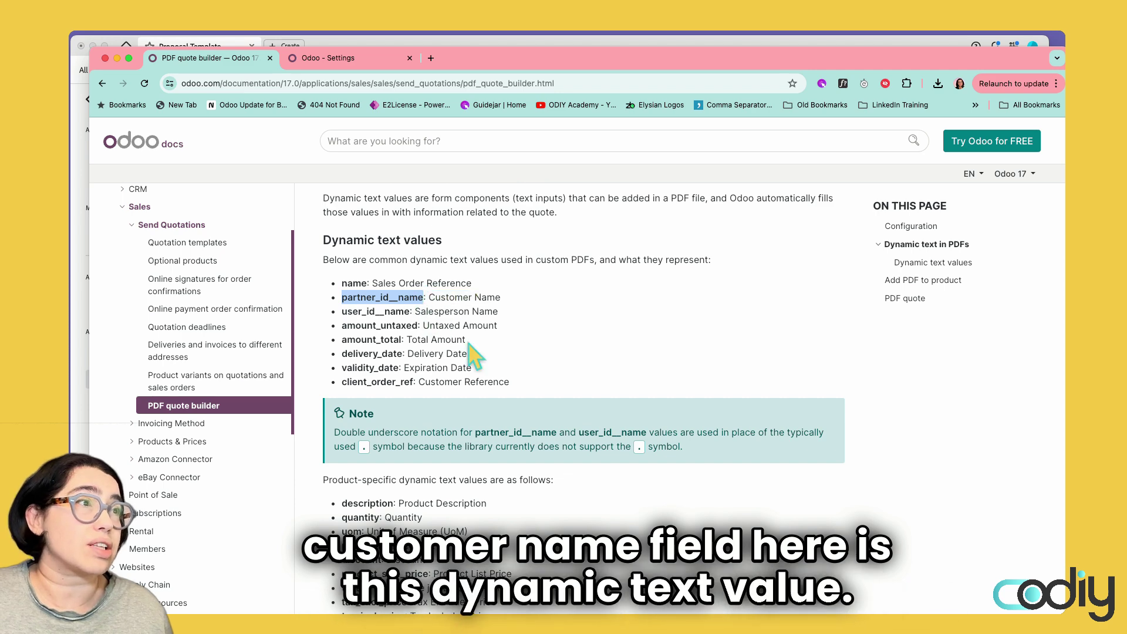
Step: Rename the Prepared For field to partner_id__name
{"action": "left_click", "coordinate": [341, 45]}
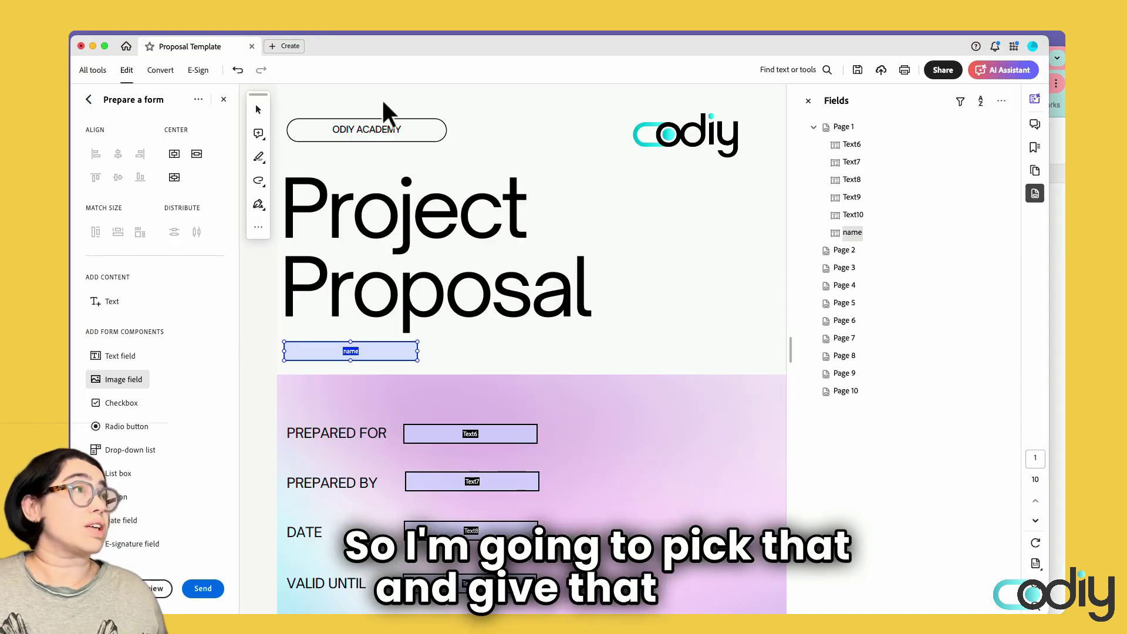
{"action": "left_click", "coordinate": [463, 431]}
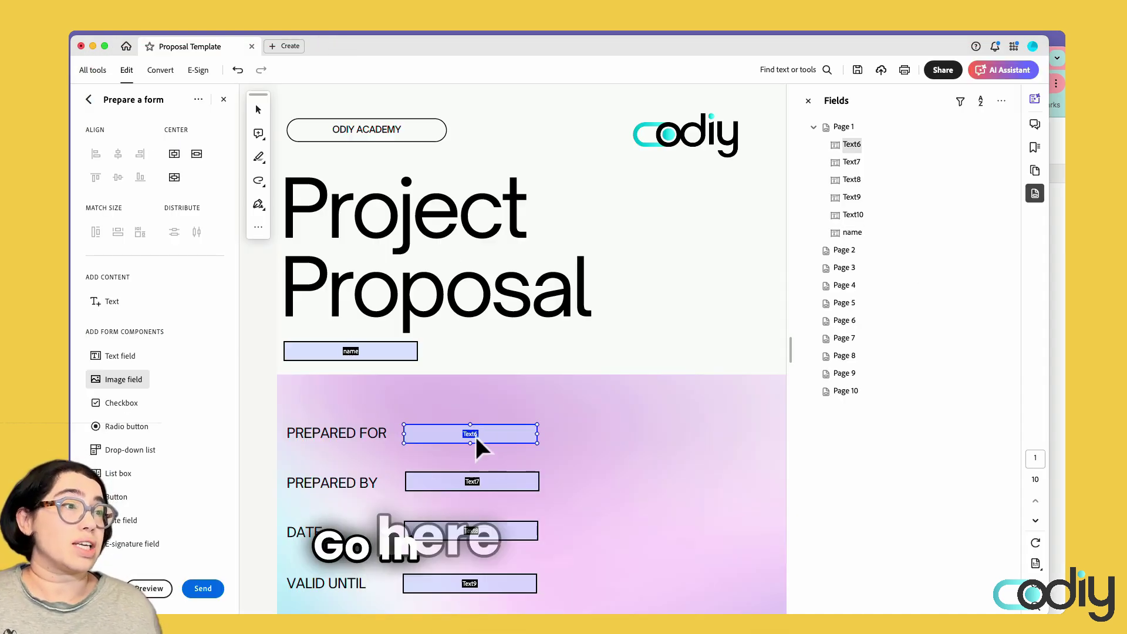
{"action": "double_click", "coordinate": [440, 434]}
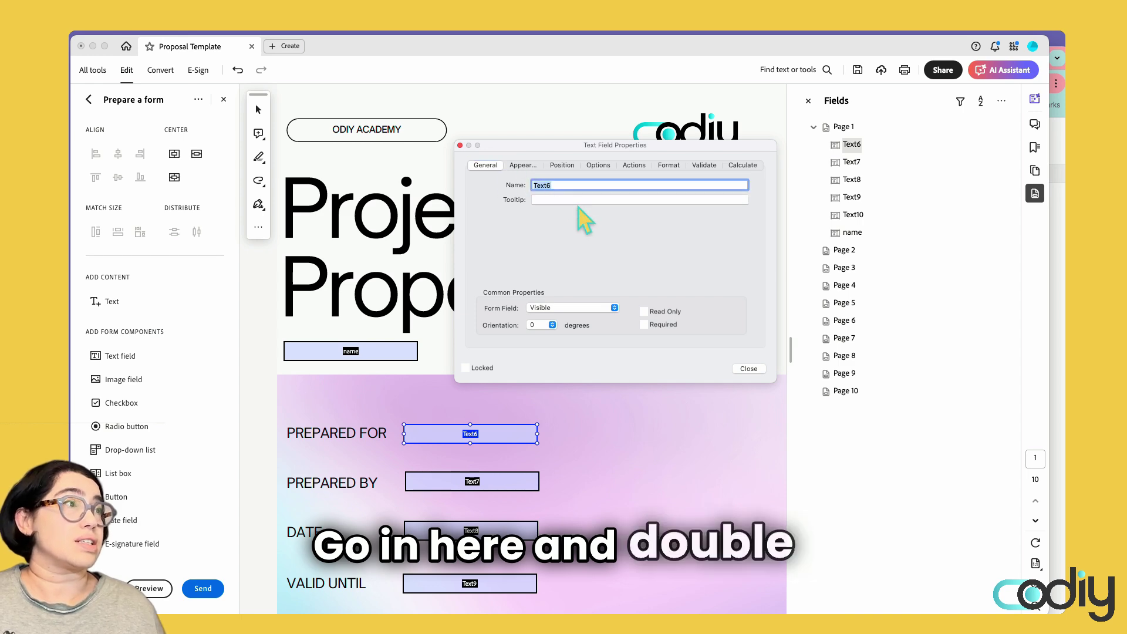
{"action": "type", "text": "partner_id__name"}
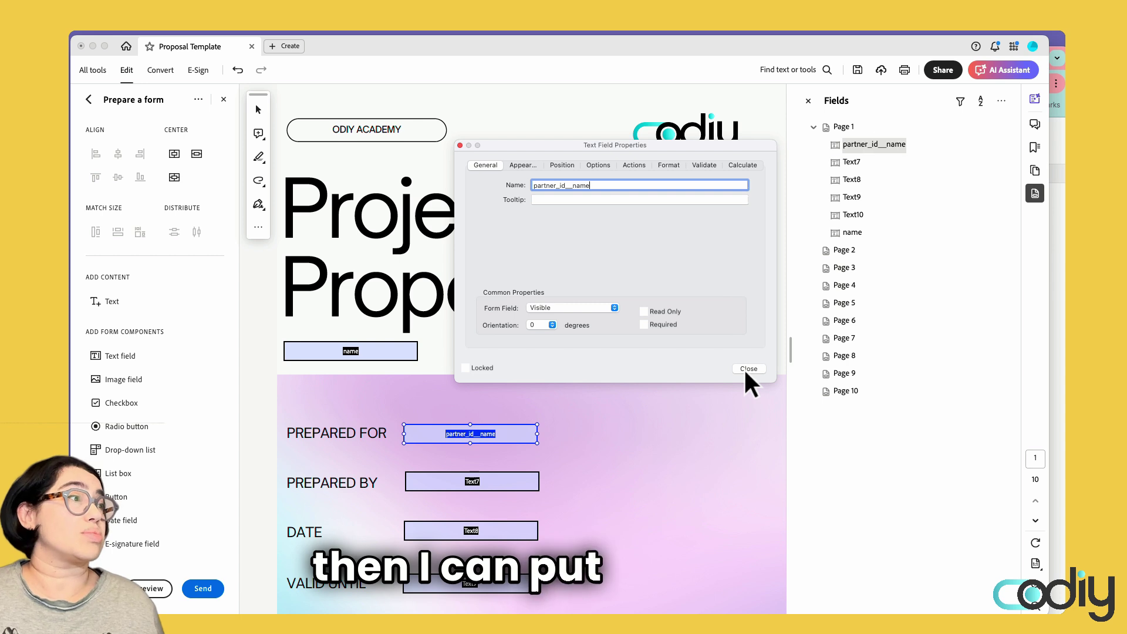
{"action": "left_click", "coordinate": [748, 369]}
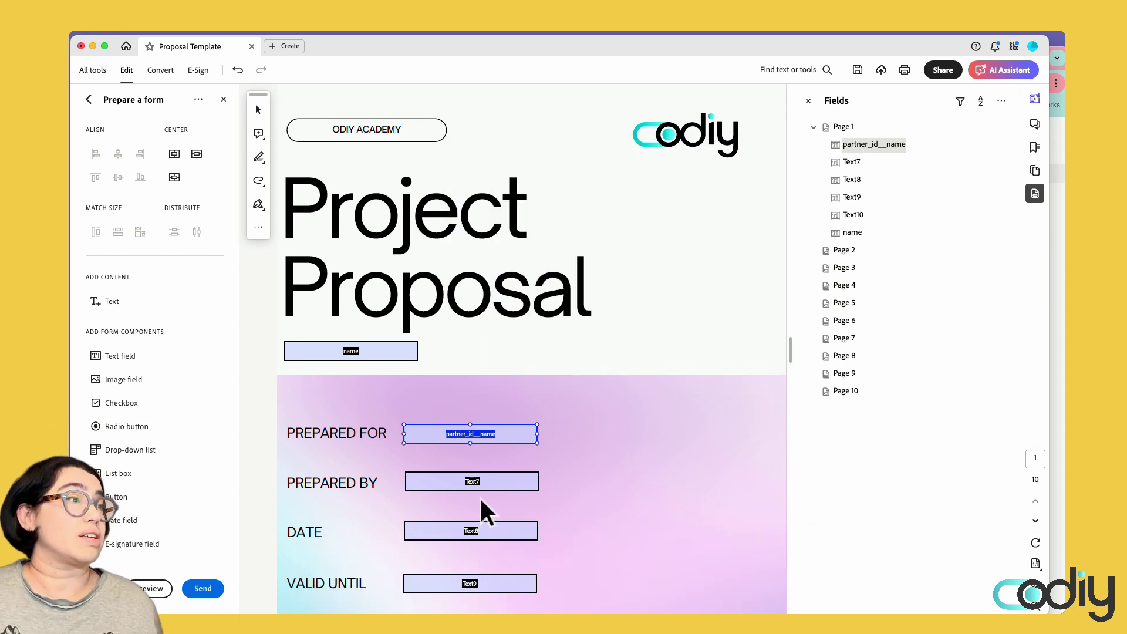
Step: Rename the Prepared By field to user_id__name, pasted from the Odoo docs
{"action": "left_click", "coordinate": [486, 475]}
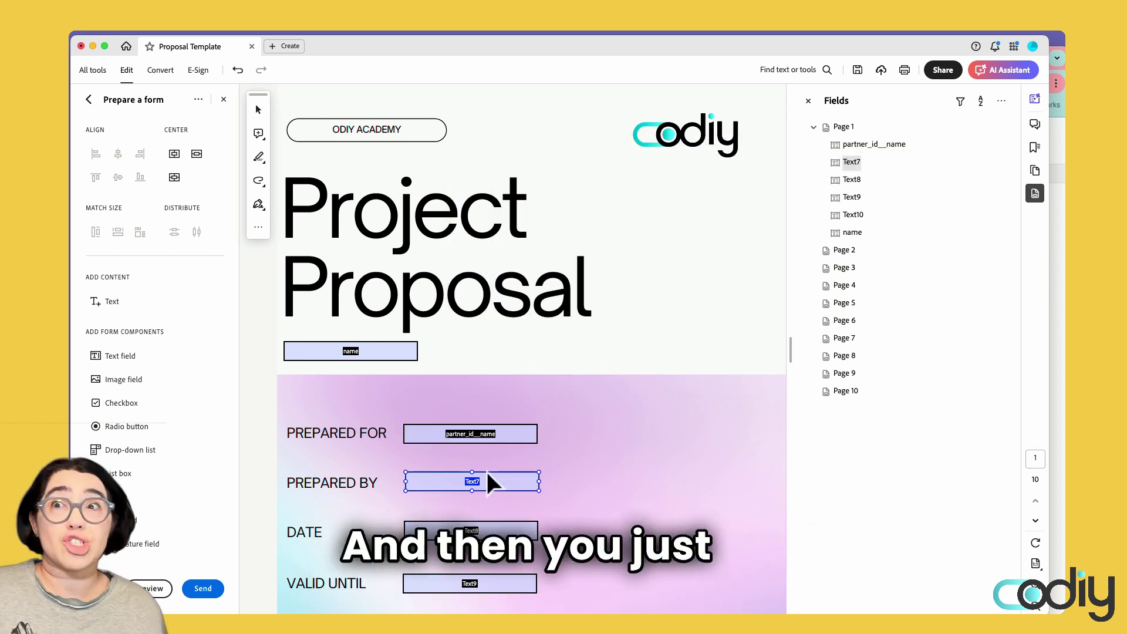
{"action": "scroll", "coordinate": [492, 470], "scroll_direction": "down", "scroll_amount": 2}
{"action": "scroll", "coordinate": [491, 470], "scroll_direction": "down", "scroll_amount": 4}
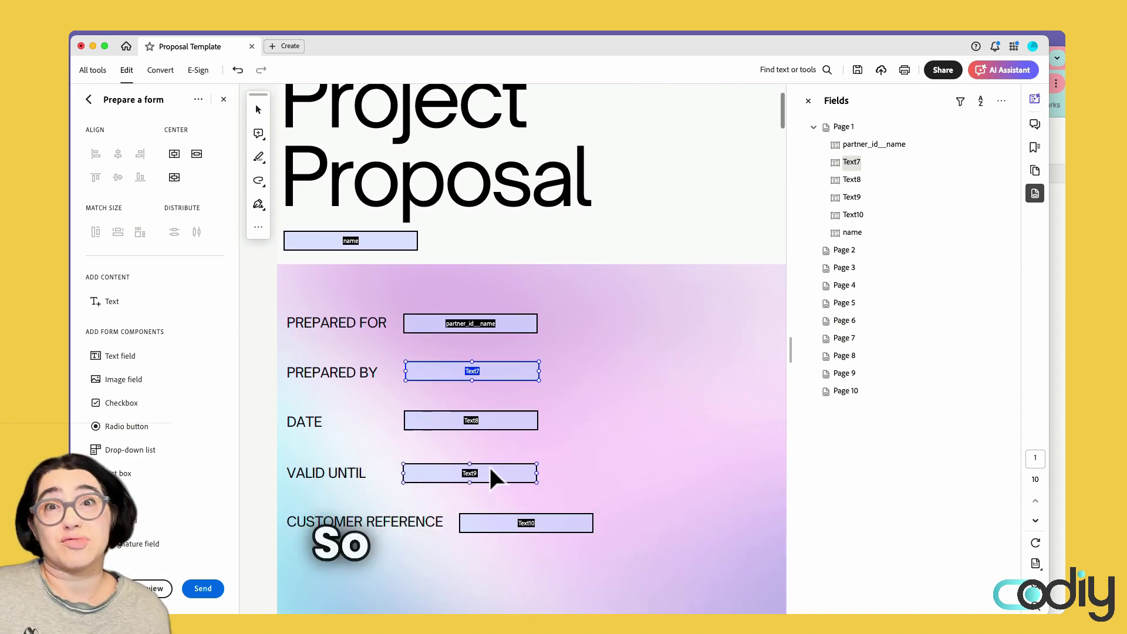
{"action": "key", "text": "super+Tab"}
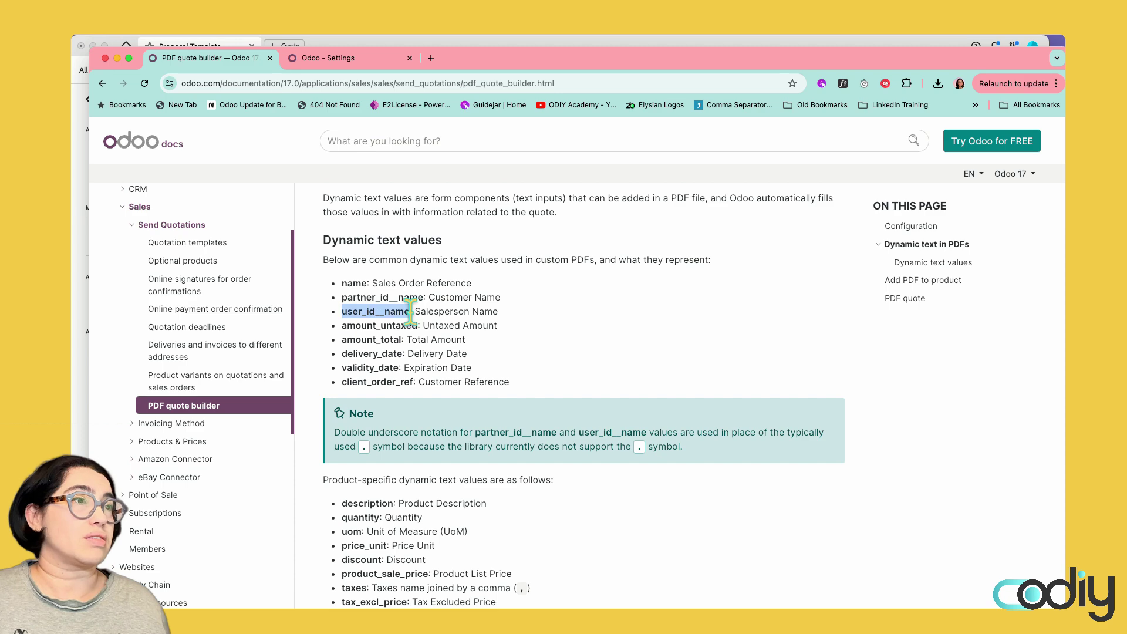
{"action": "key", "text": "super+Tab"}
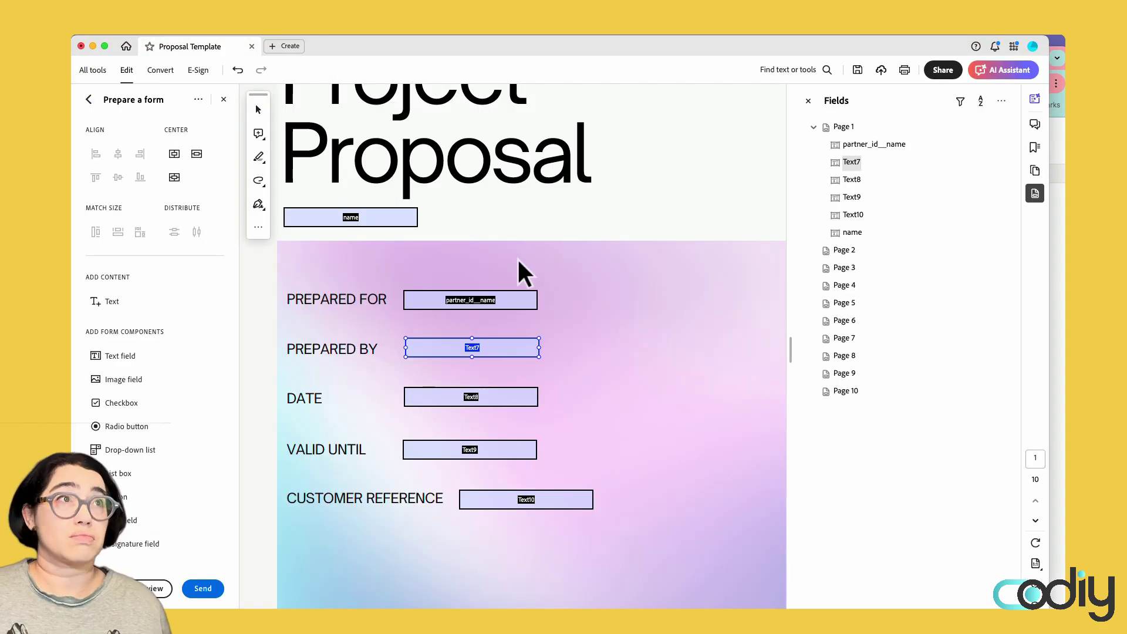
{"action": "double_click", "coordinate": [470, 345]}
{"action": "type", "text": "user_id__name"}
{"action": "key", "text": "Return"}
Step: Check the Date field, then rename the Valid Until field to validity_date
{"action": "key", "text": "super+Tab"}
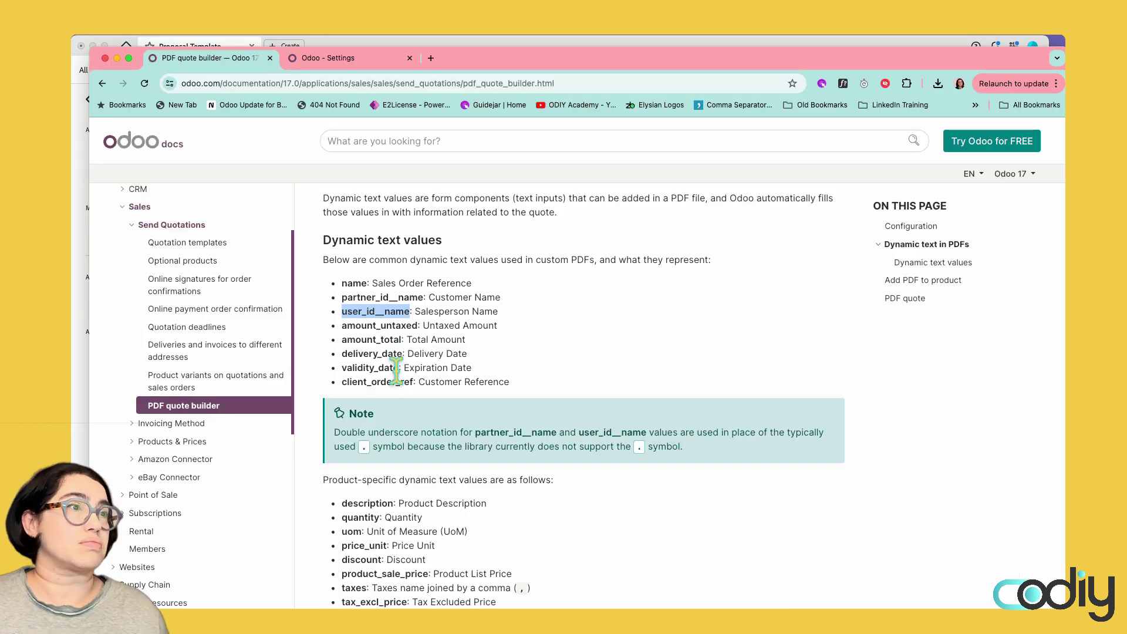
{"action": "key", "text": "super+Tab"}
{"action": "double_click", "coordinate": [467, 398]}
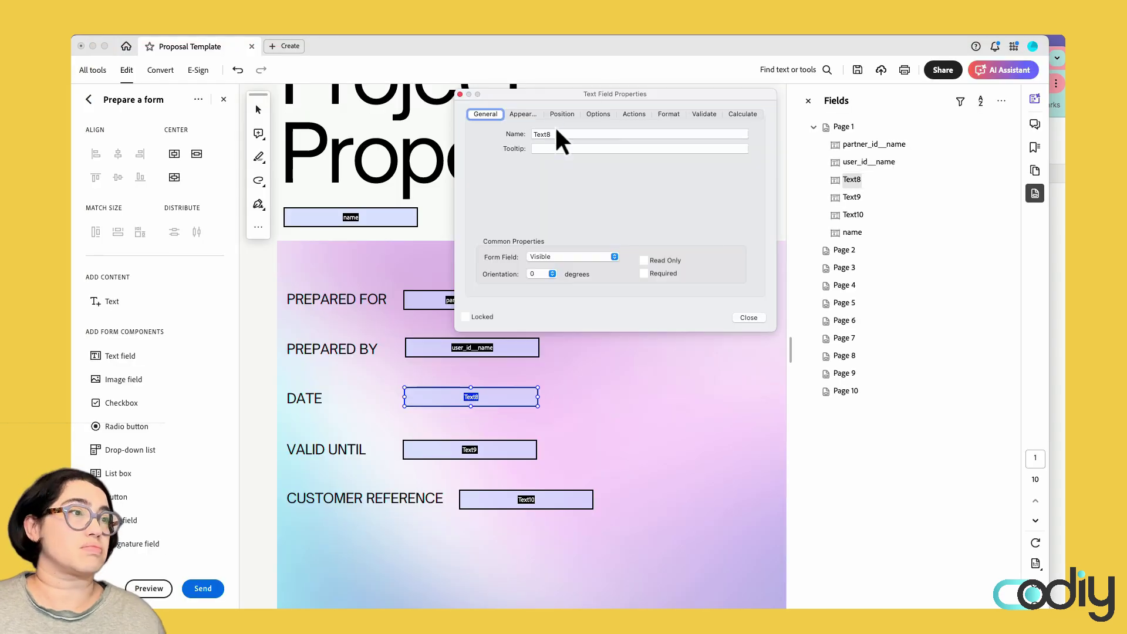
{"action": "key", "text": "super+Tab"}
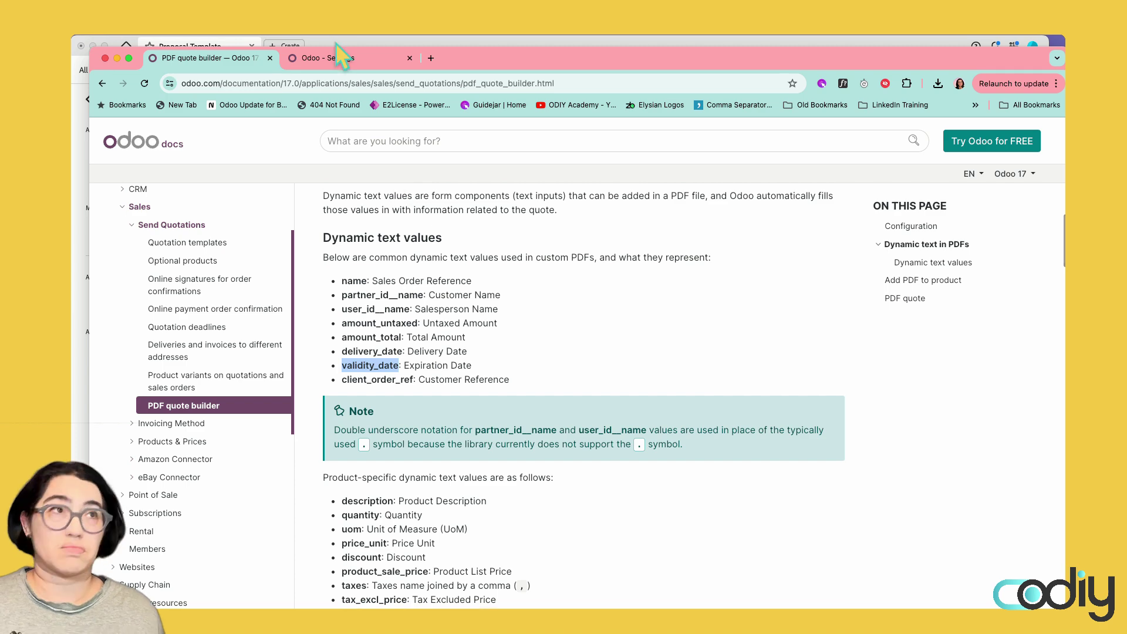
{"action": "key", "text": "super+Tab"}
{"action": "double_click", "coordinate": [562, 135]}
{"action": "key", "text": "Escape"}
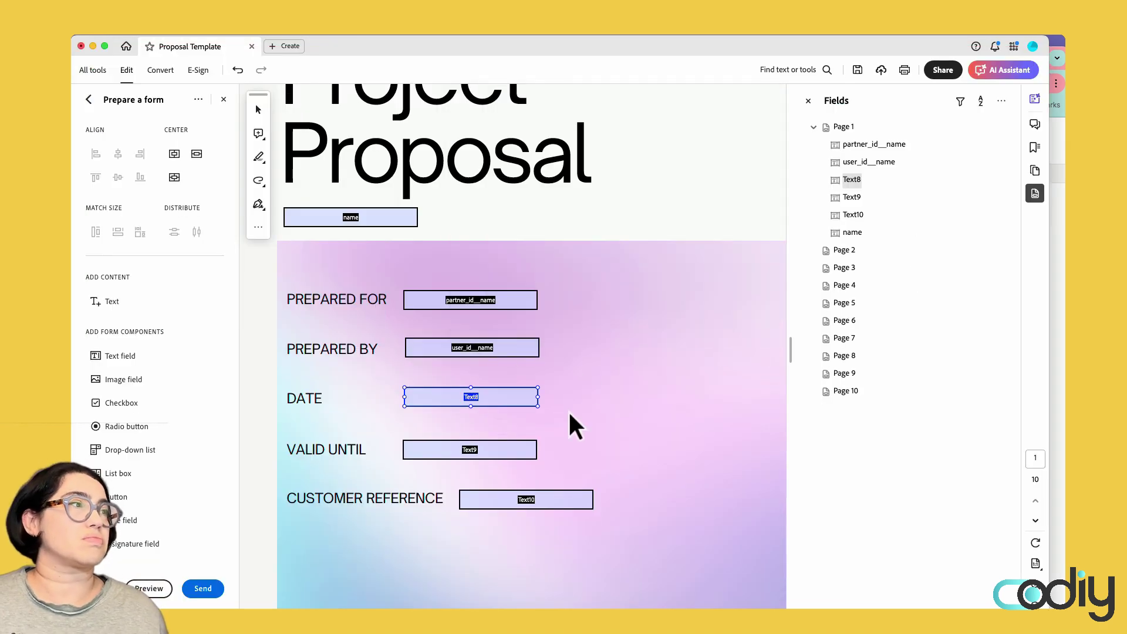
{"action": "double_click", "coordinate": [469, 449]}
{"action": "double_click", "coordinate": [561, 135]}
{"action": "type", "text": "validity_date"}
{"action": "key", "text": "Return"}
{"action": "key", "text": "super+Tab"}
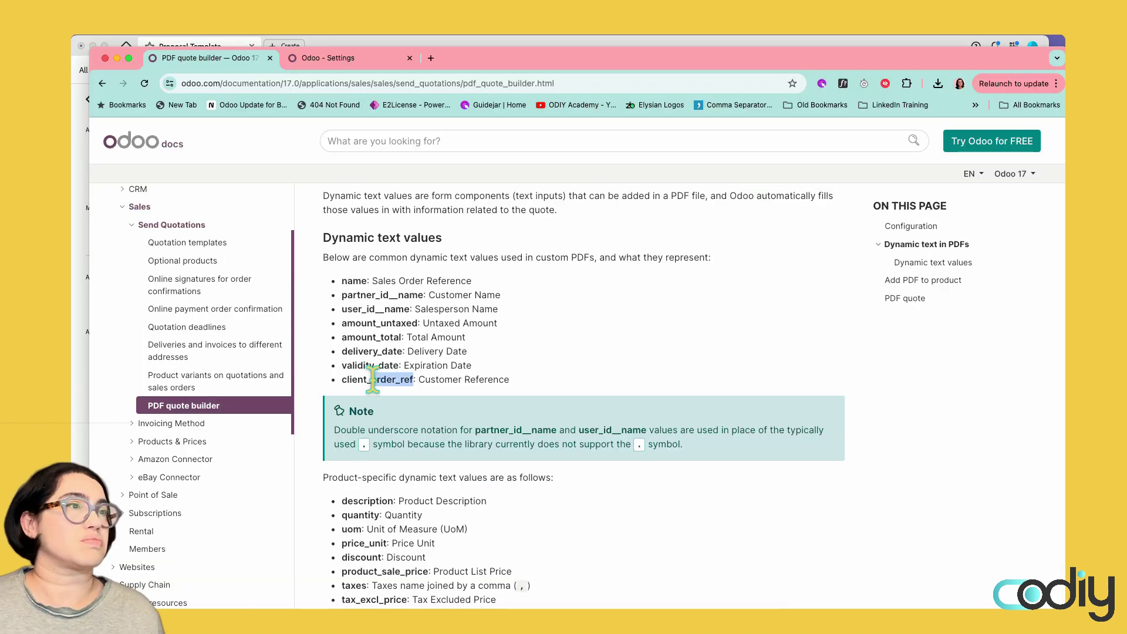
{"action": "key", "text": "super+Tab"}
Step: Name the Customer Reference field client_order_ref and the Date field delivery_date
{"action": "double_click", "coordinate": [525, 500]}
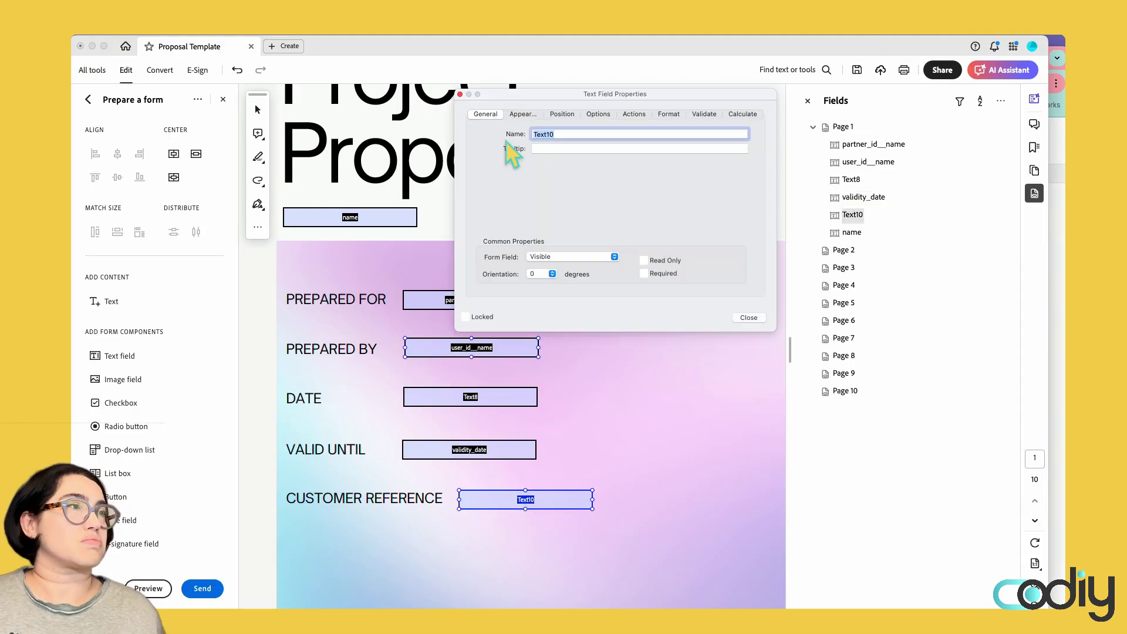
{"action": "left_click", "coordinate": [757, 318]}
{"action": "double_click", "coordinate": [477, 397]}
{"action": "key", "text": "super+Tab"}
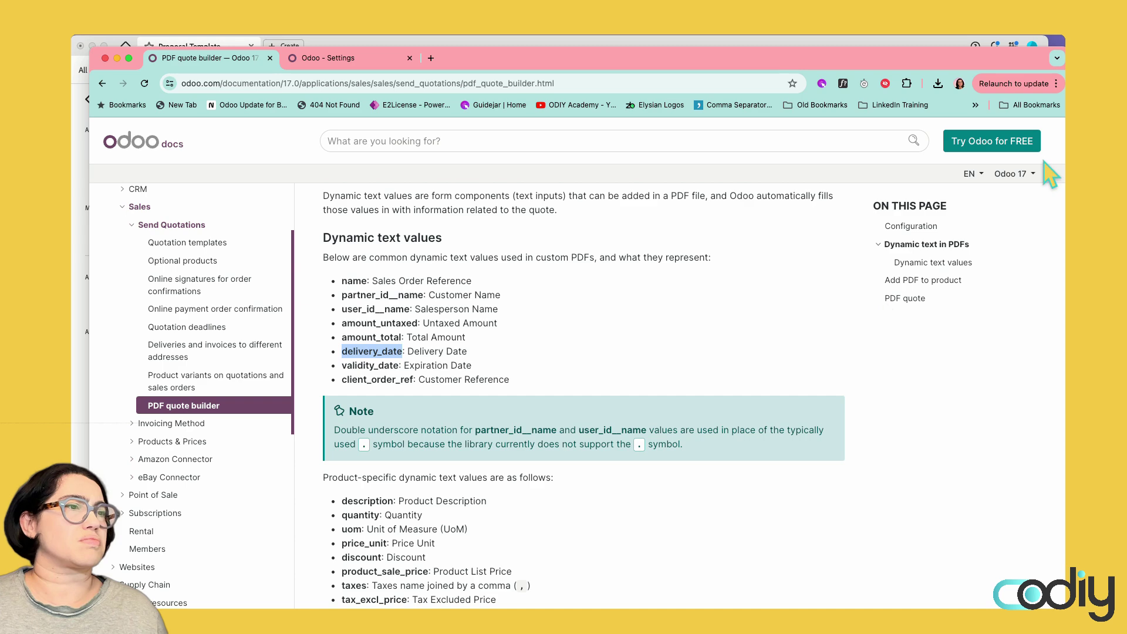
{"action": "key", "text": "super+Tab"}
{"action": "left_click", "coordinate": [749, 317]}
{"action": "scroll", "coordinate": [698, 438], "scroll_direction": "up", "scroll_amount": 1}
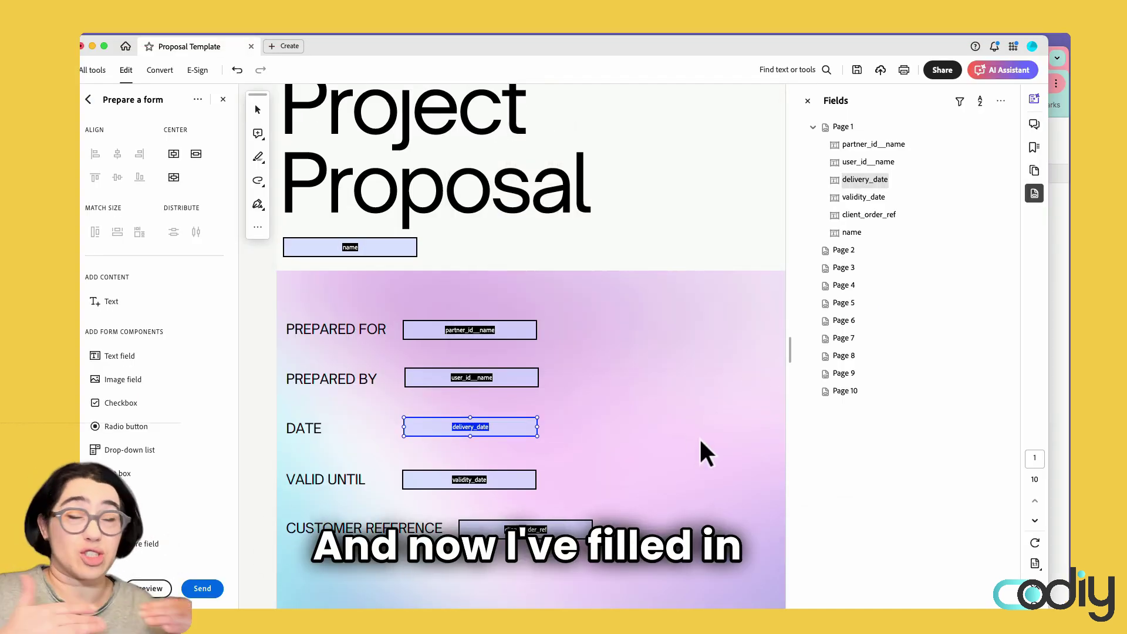
{"action": "scroll", "coordinate": [663, 342], "scroll_direction": "up", "scroll_amount": 4}
Step: Exit form editing and save the PDF as ProposalHeaderwithfields in Downloads
{"action": "left_click", "coordinate": [740, 255]}
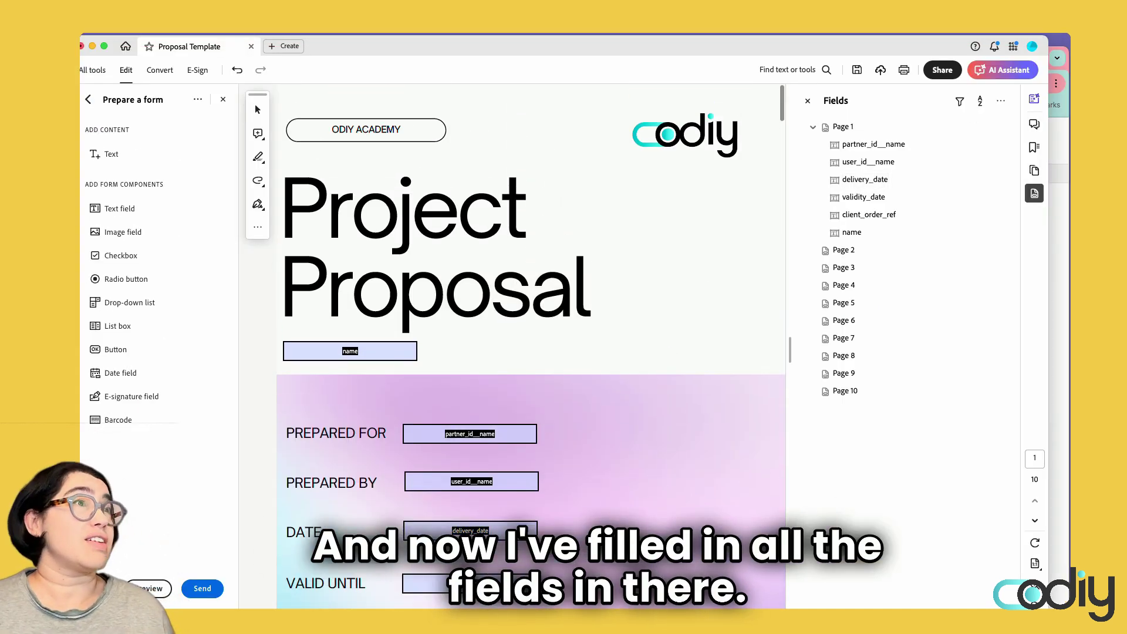
{"action": "left_click", "coordinate": [86, 99]}
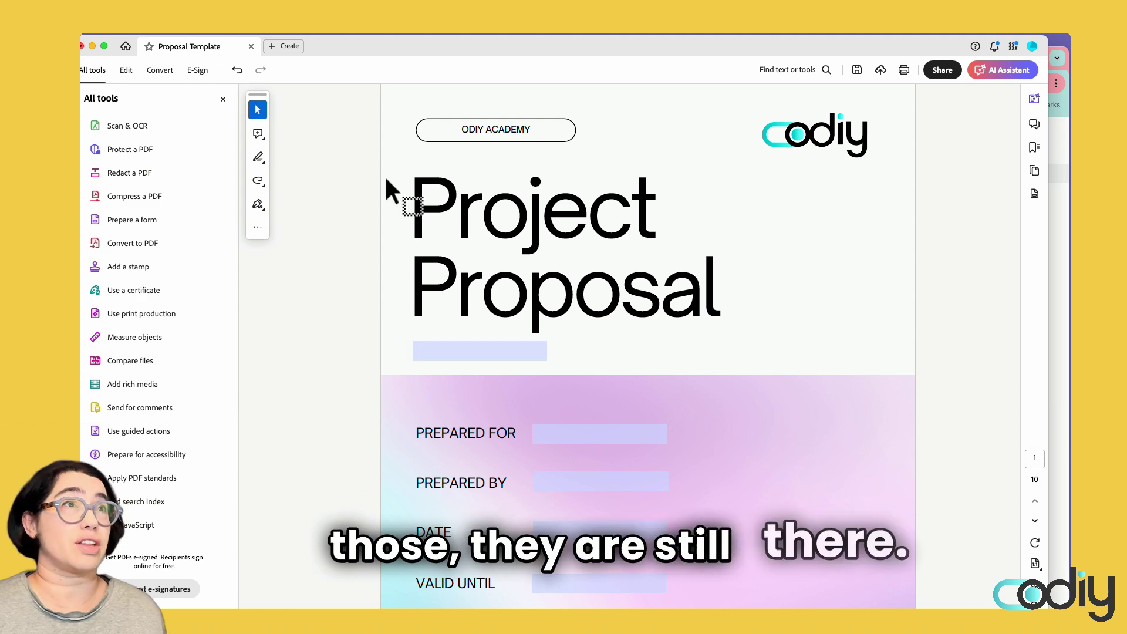
{"action": "left_click", "coordinate": [88, 36]}
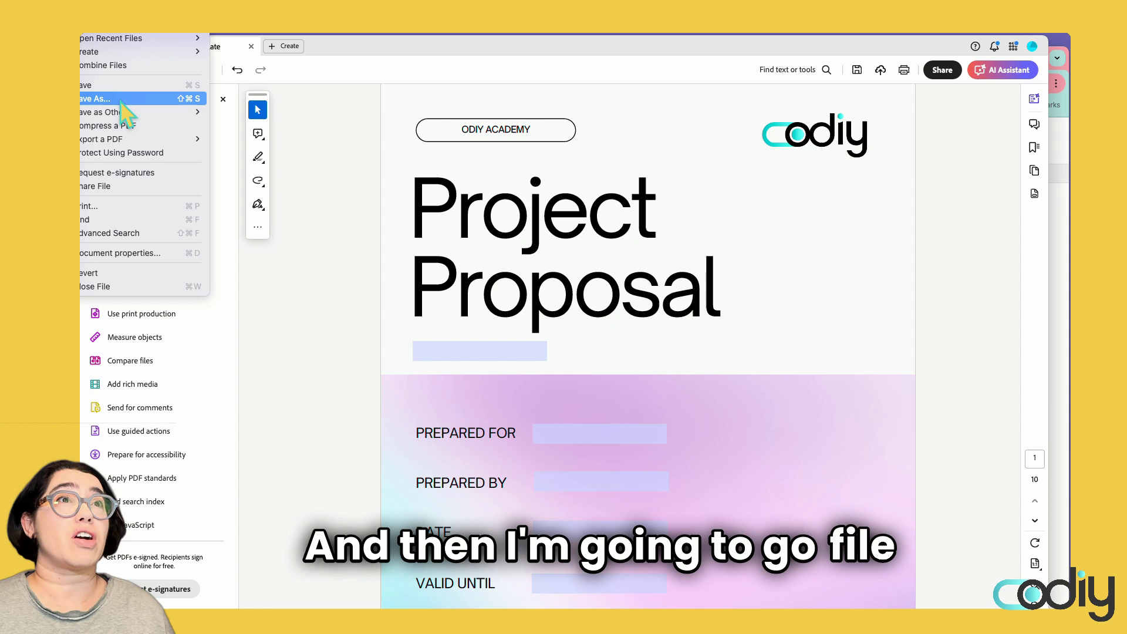
{"action": "left_click", "coordinate": [121, 98]}
{"action": "left_click", "coordinate": [426, 437]}
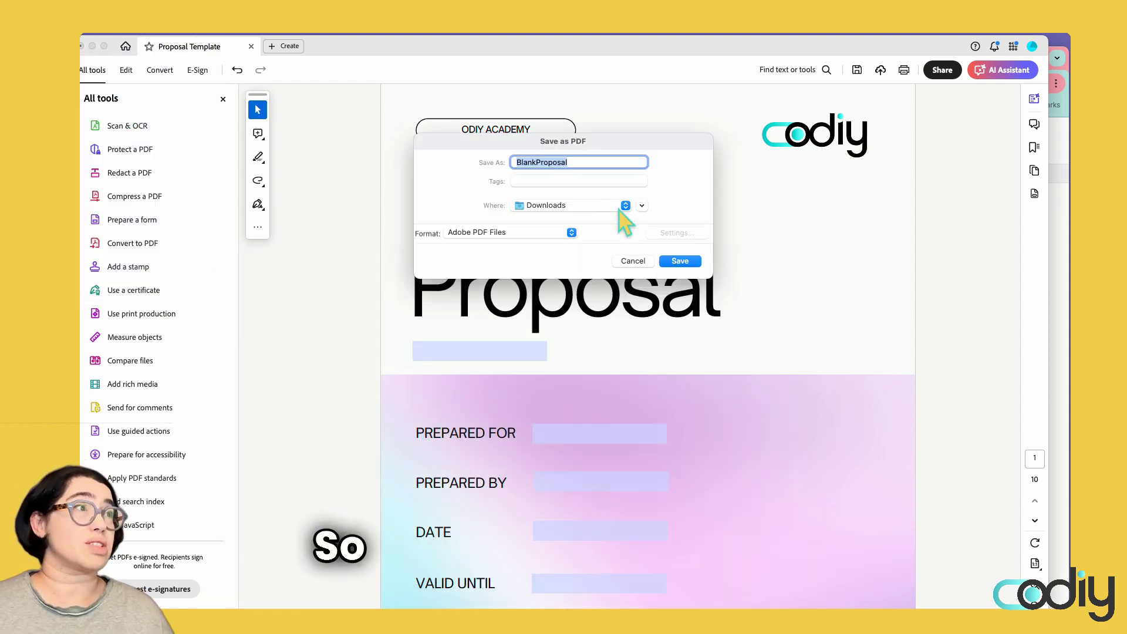
{"action": "type", "text": "ProposalHeaderwithfields"}
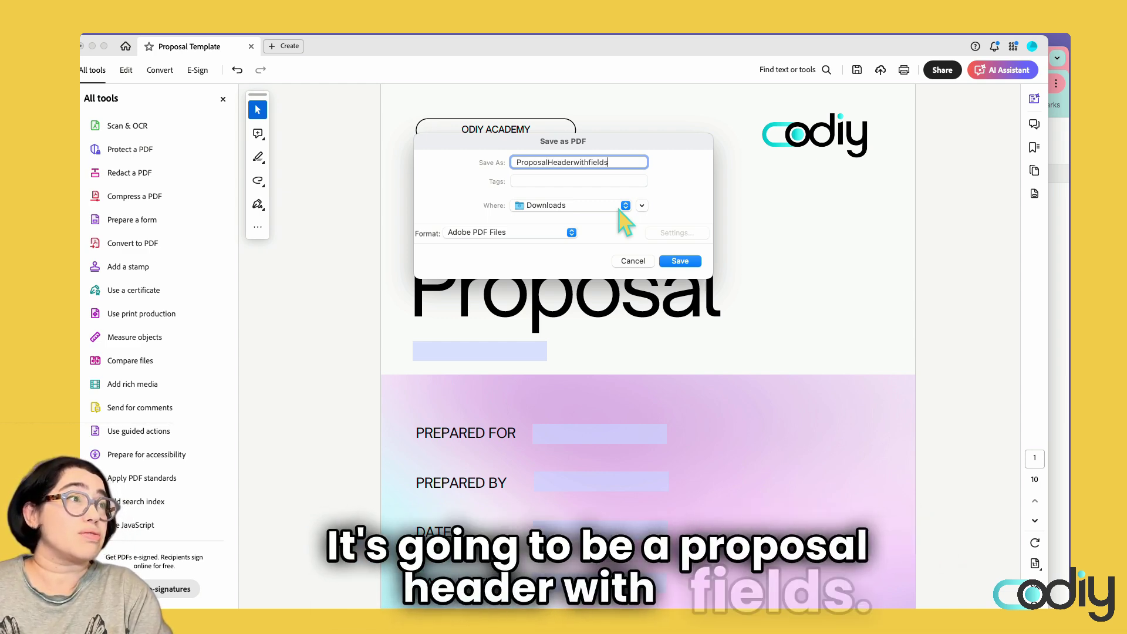
{"action": "left_click", "coordinate": [676, 261]}
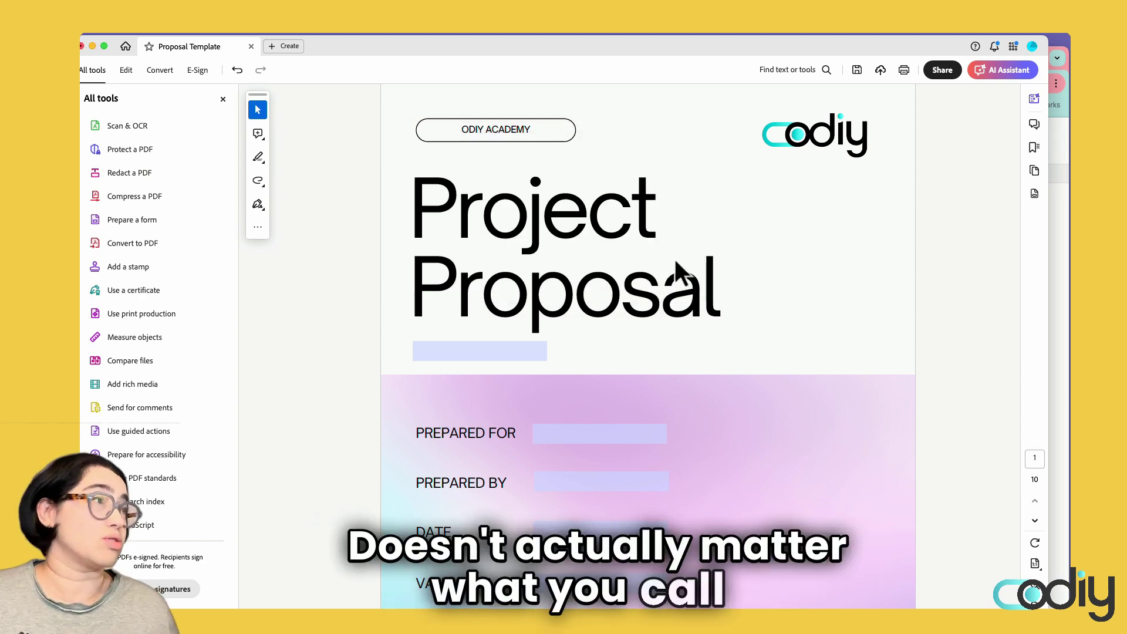
{"action": "left_click", "coordinate": [1055, 237]}
Step: Upload ProposalHeaderwithfields.pdf as the Sales PDF quote builder header page and save settings
{"action": "left_click", "coordinate": [351, 57]}
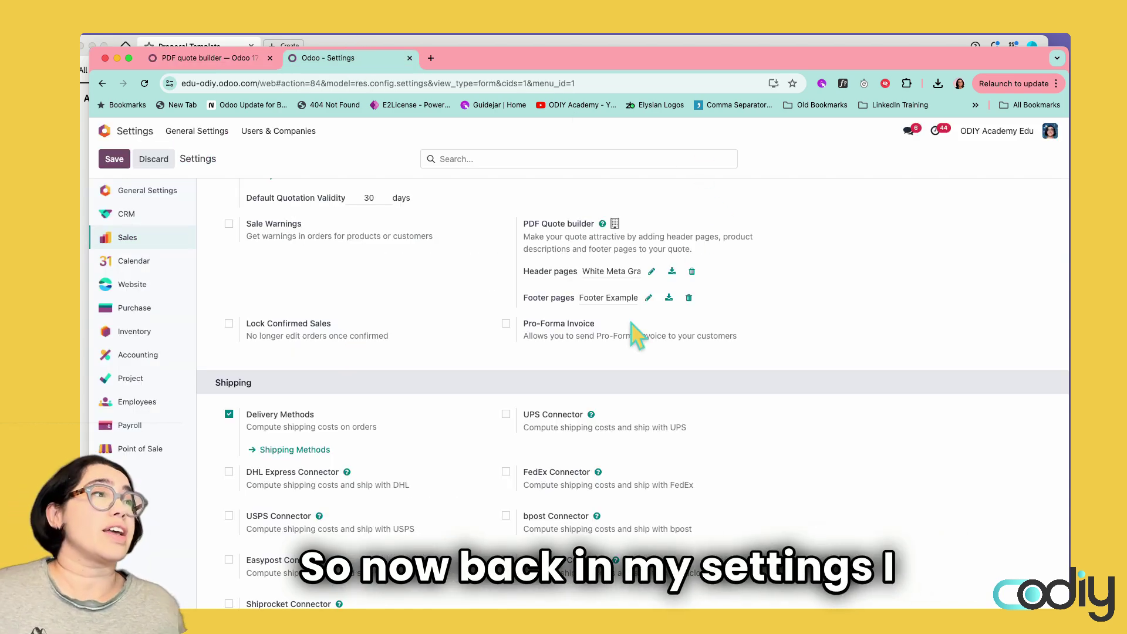
{"action": "left_click", "coordinate": [652, 271]}
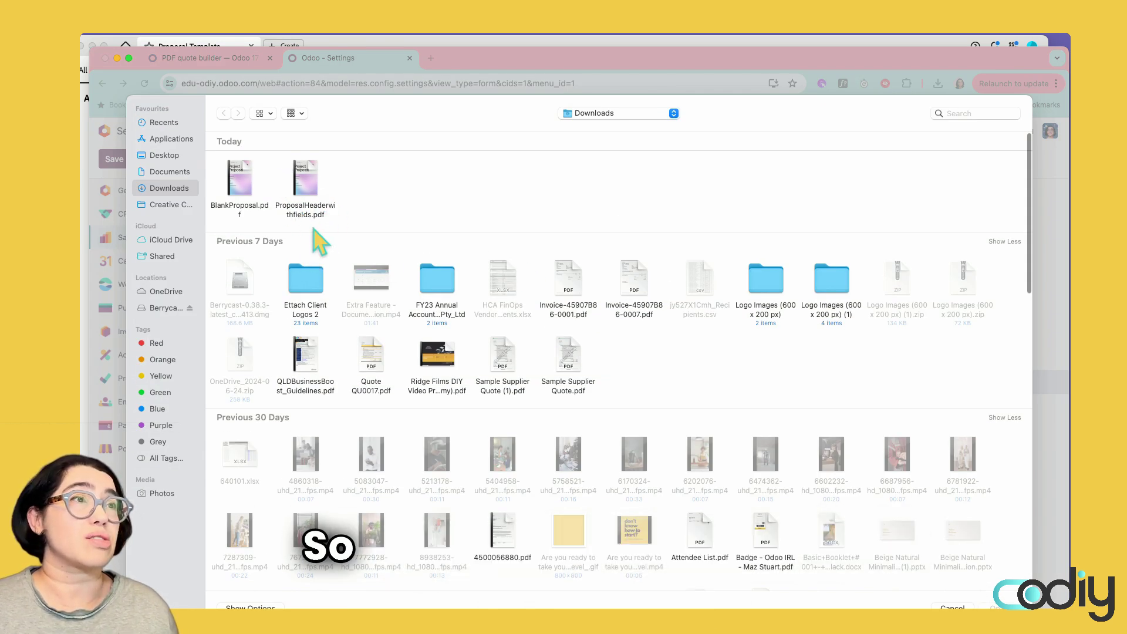
{"action": "double_click", "coordinate": [306, 185]}
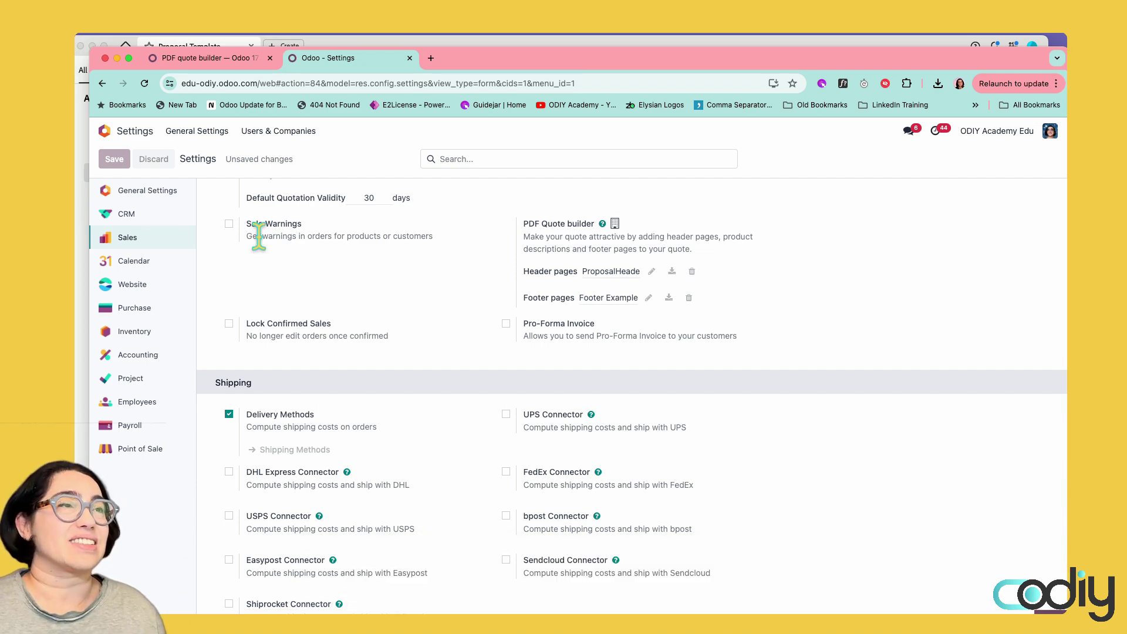
{"action": "key", "text": "ctrl+s"}
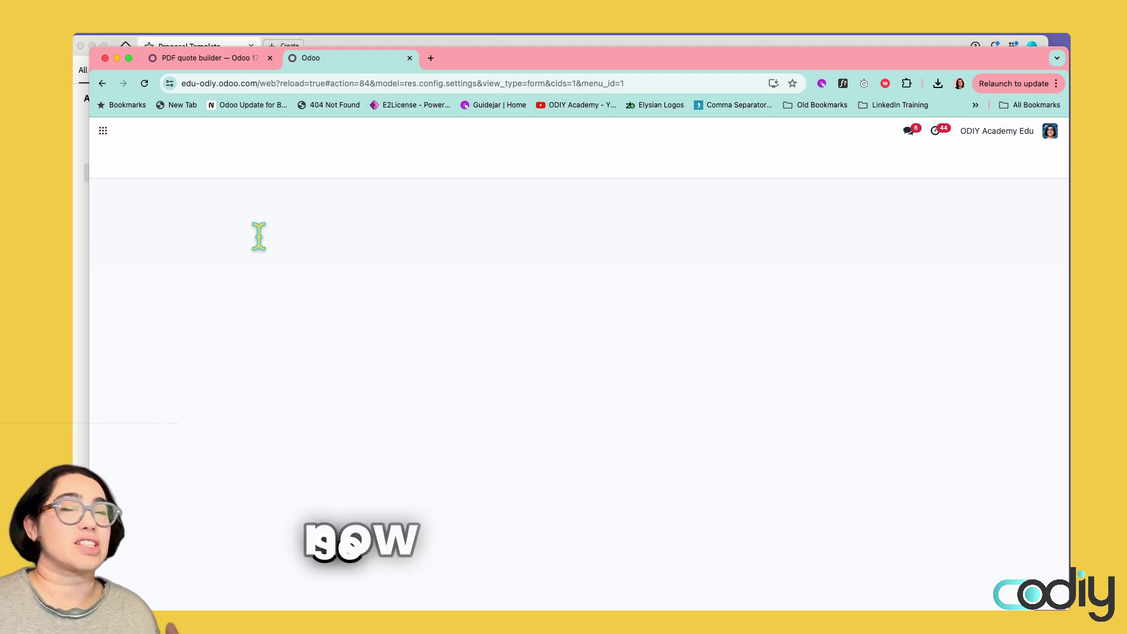
Step: Open sales order S00007 for Gemini Furniture in the Sales app
{"action": "left_click", "coordinate": [104, 134]}
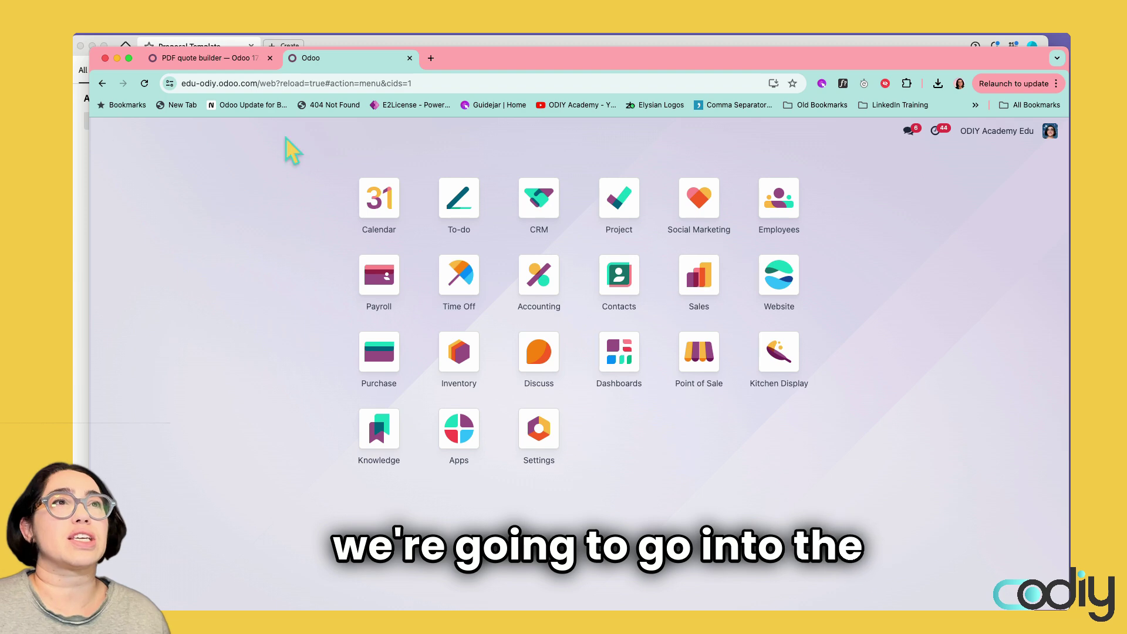
{"action": "left_click", "coordinate": [721, 308]}
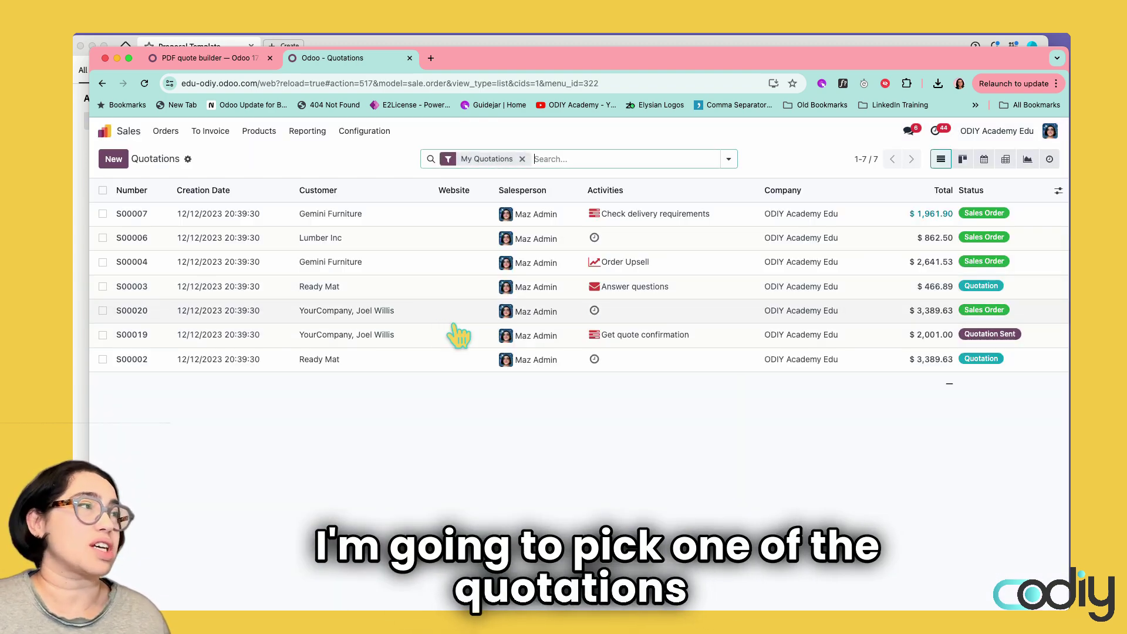
{"action": "left_click", "coordinate": [239, 221]}
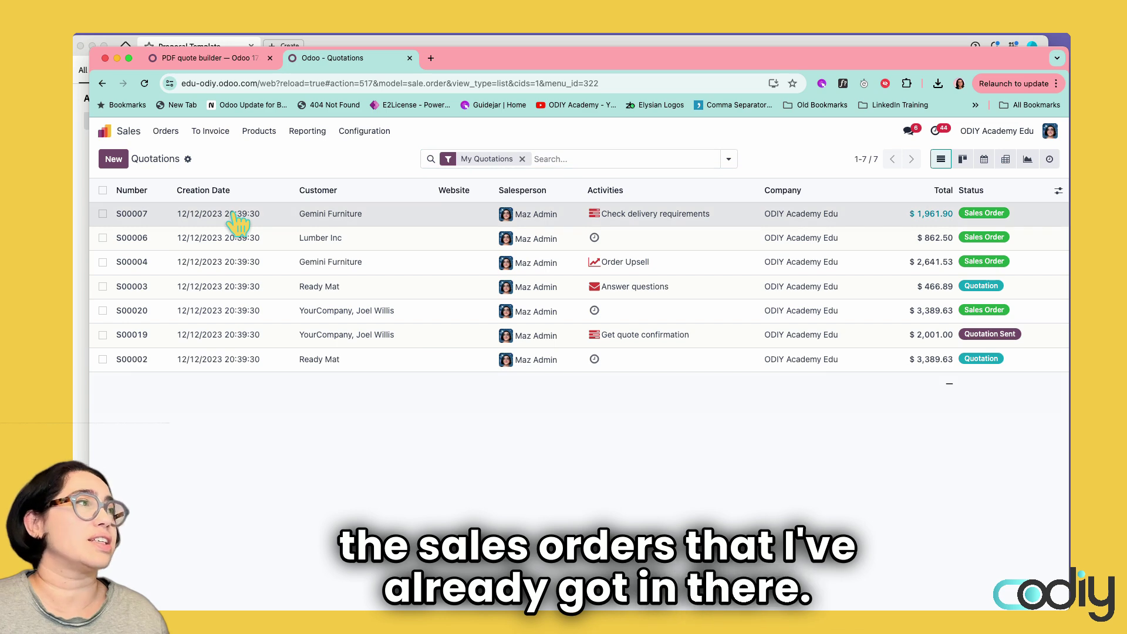
{"action": "scroll", "coordinate": [372, 435], "scroll_direction": "down", "scroll_amount": 3}
Step: Enter 'Reference ABC' as the Customer Reference under Other Info, then return to Order Lines
{"action": "left_click", "coordinate": [204, 312]}
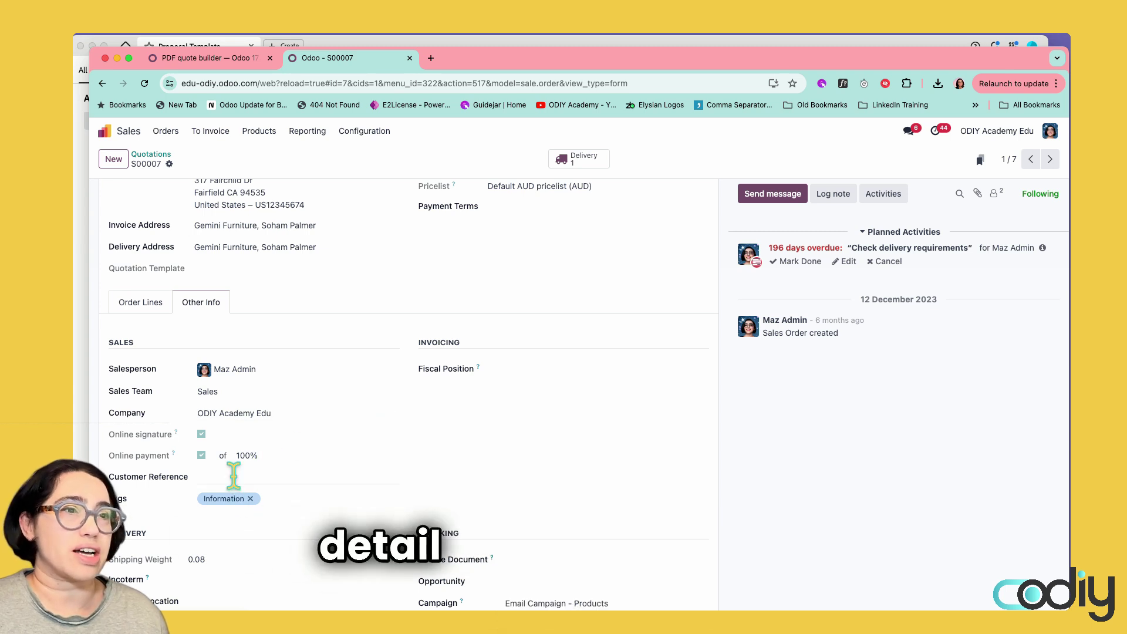
{"action": "type", "text": "Refer"}
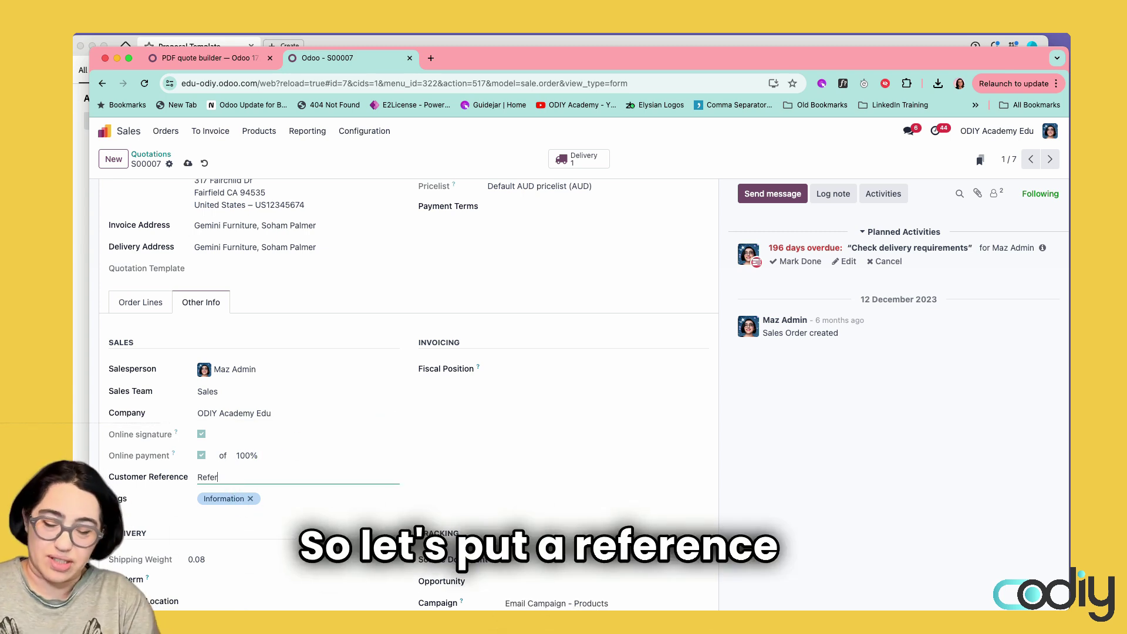
{"action": "type", "text": "ence ABC"}
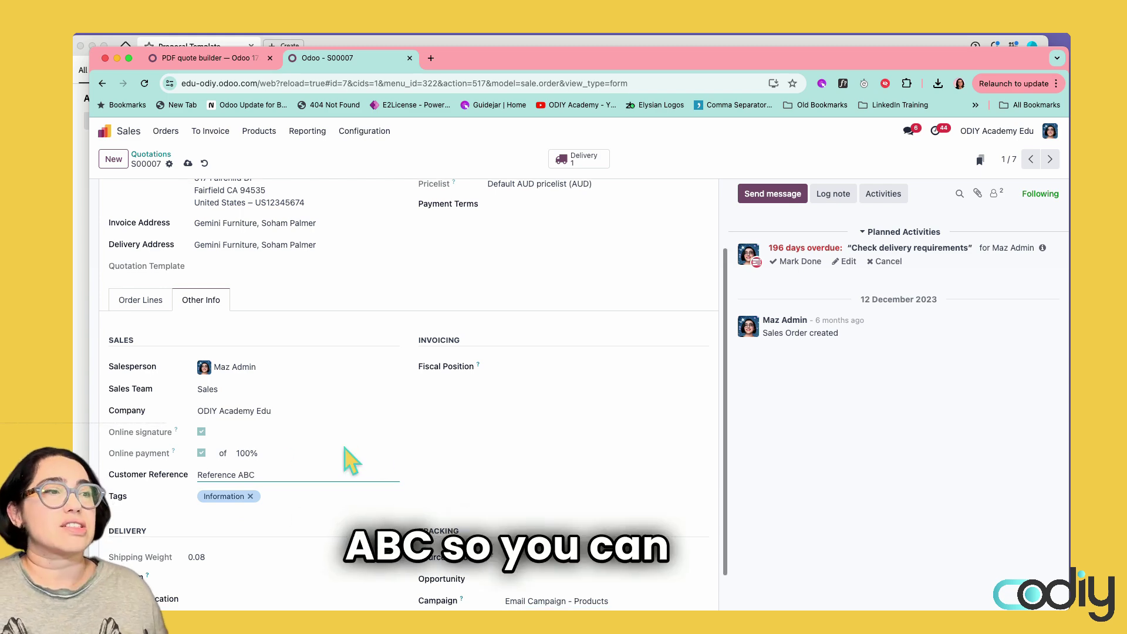
{"action": "scroll", "coordinate": [352, 460], "scroll_direction": "down", "scroll_amount": 2}
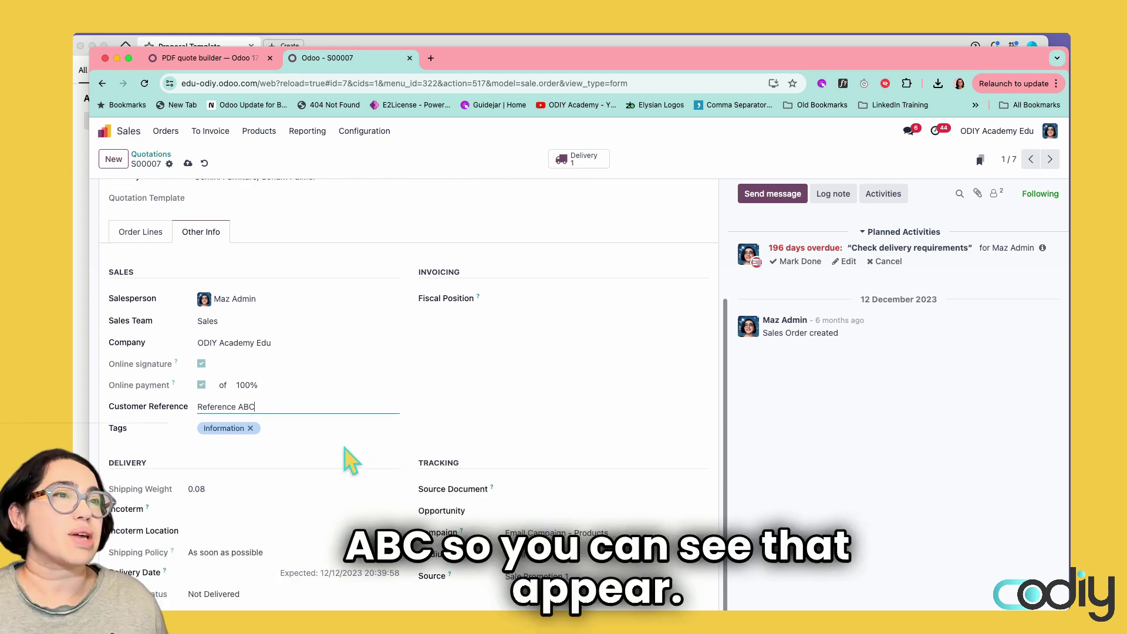
{"action": "left_click", "coordinate": [151, 240]}
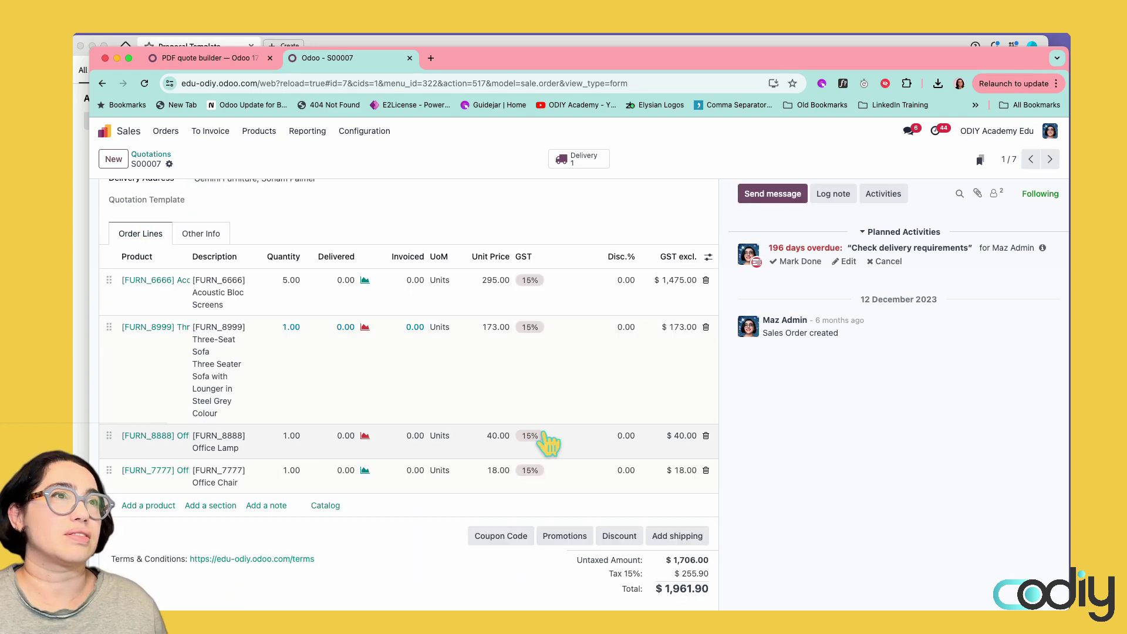
{"action": "scroll", "coordinate": [478, 442], "scroll_direction": "up", "scroll_amount": 3}
{"action": "scroll", "coordinate": [399, 428], "scroll_direction": "down", "scroll_amount": 1}
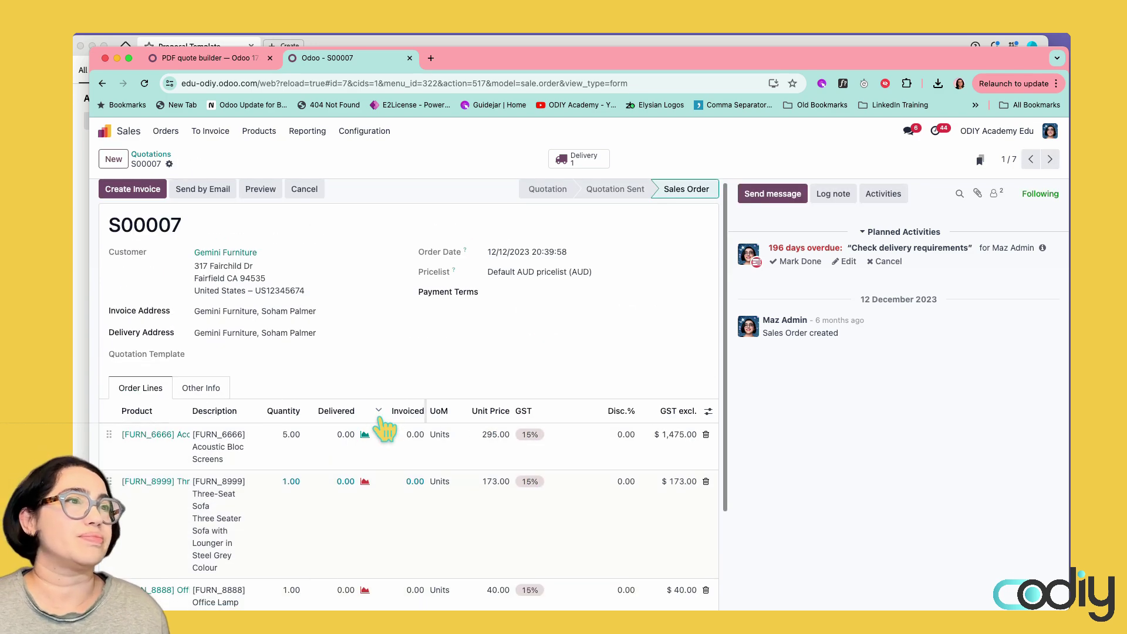
Step: Print S00007 as a PDF Quote and open Order - S00007.pdf, filled with Gemini Furniture's details
{"action": "left_click", "coordinate": [169, 164]}
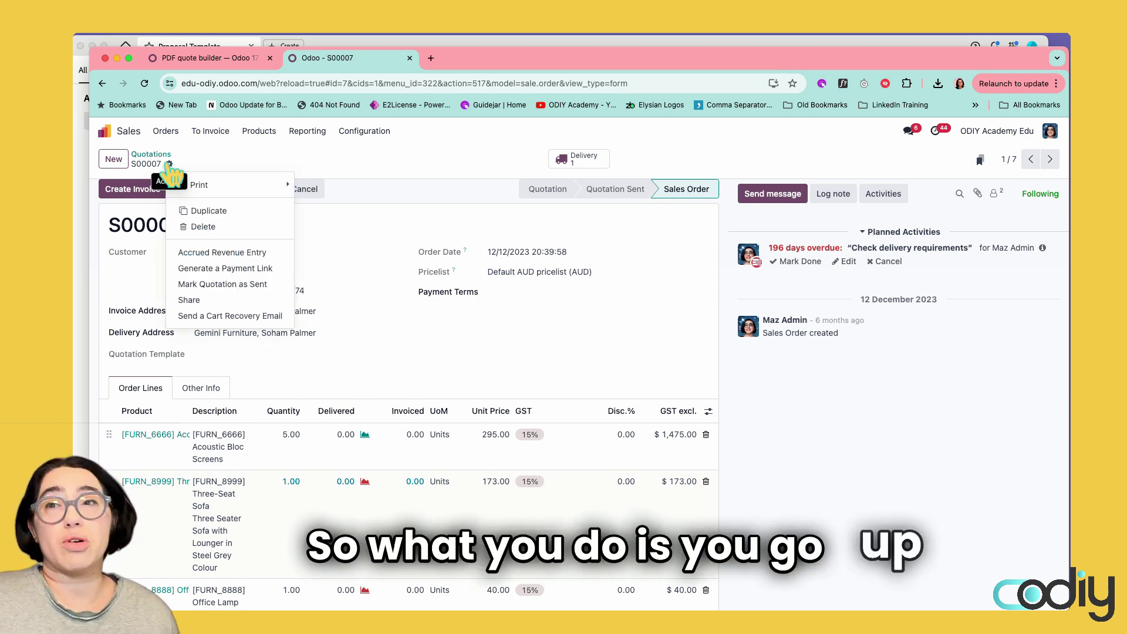
{"action": "mouse_move", "coordinate": [246, 185]}
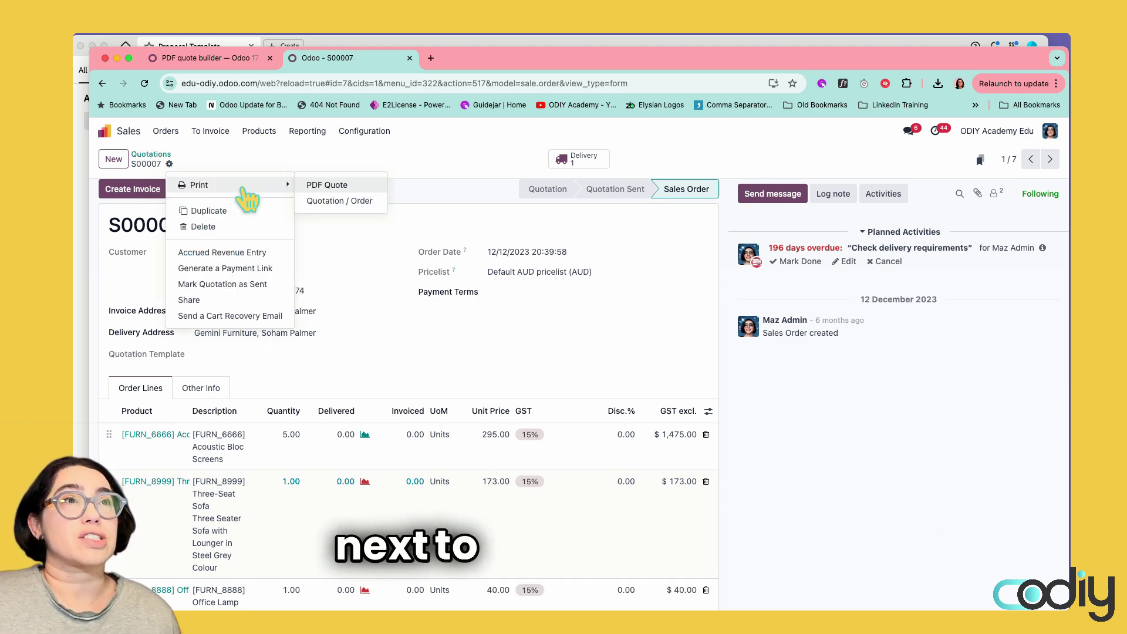
{"action": "left_click", "coordinate": [328, 186]}
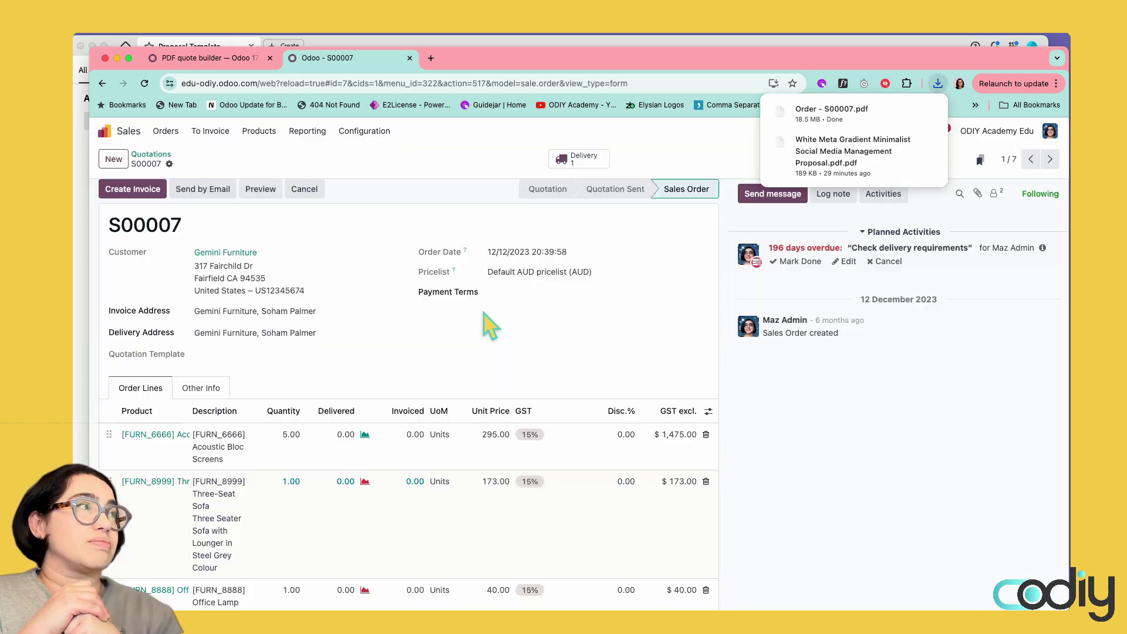
{"action": "left_click", "coordinate": [833, 113]}
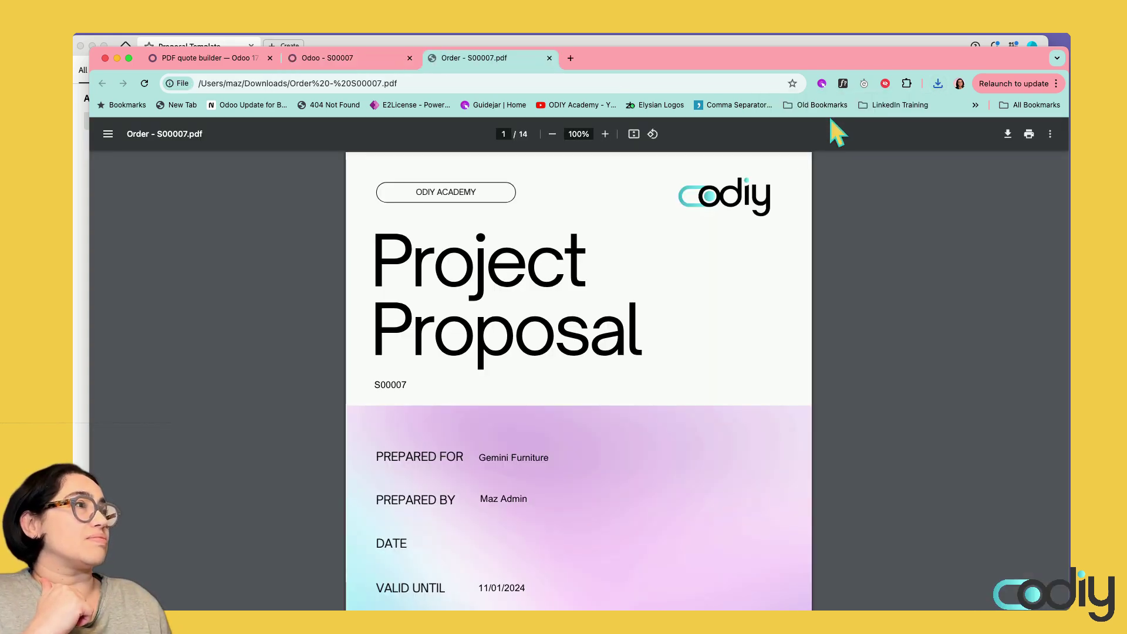
{"action": "scroll", "coordinate": [702, 282], "scroll_direction": "down", "scroll_amount": 2}
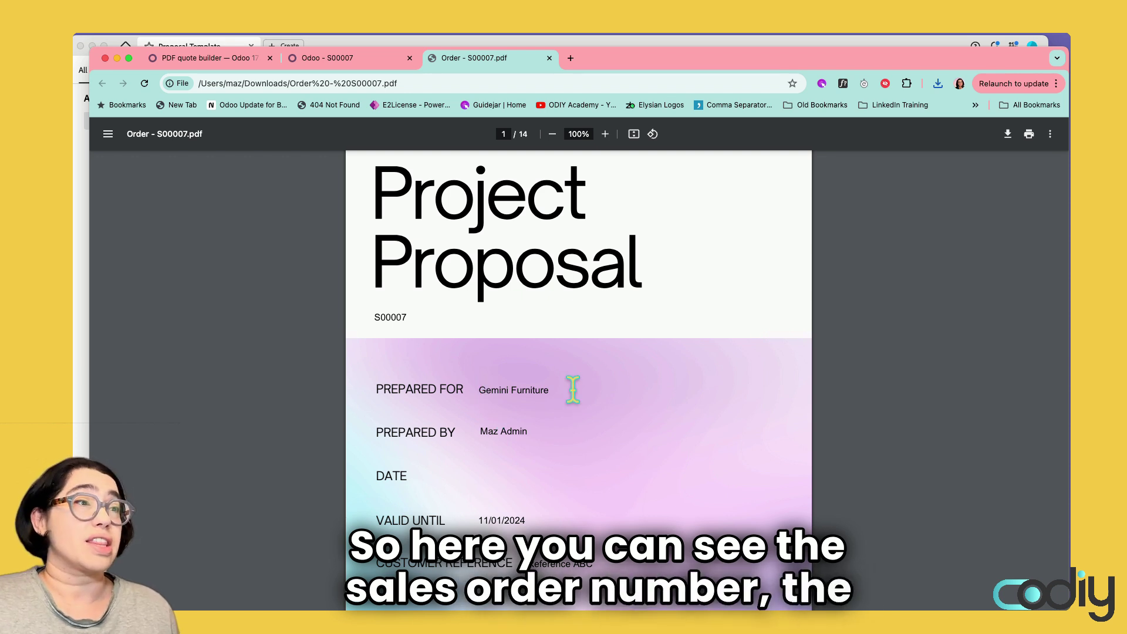
{"action": "scroll", "coordinate": [573, 388], "scroll_direction": "down", "scroll_amount": 3}
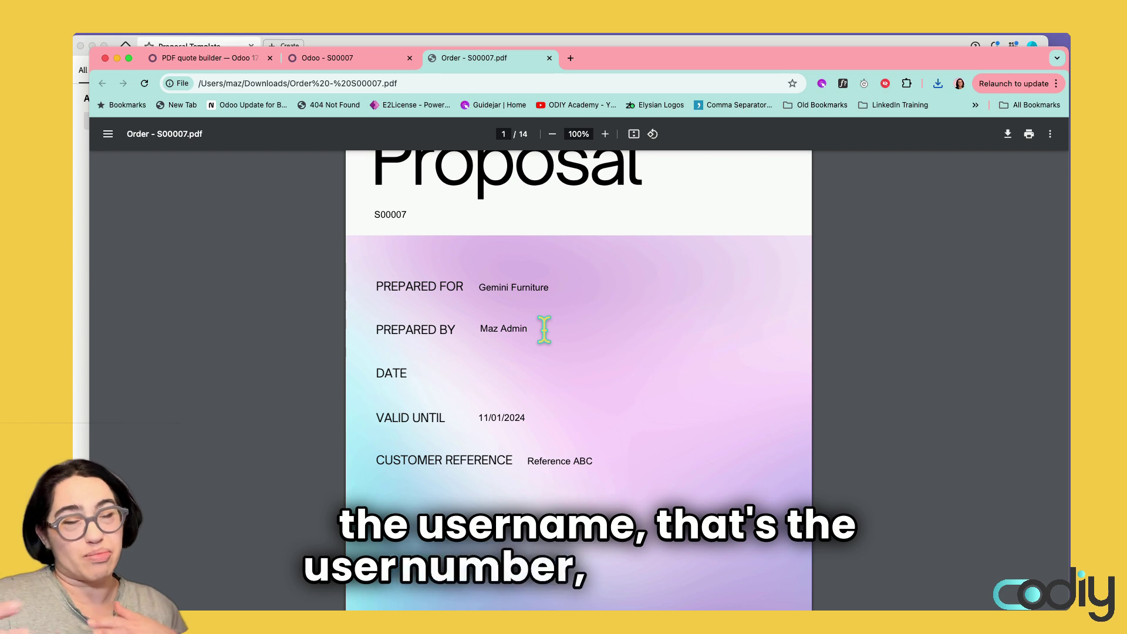
{"action": "scroll", "coordinate": [543, 327], "scroll_direction": "down", "scroll_amount": 1}
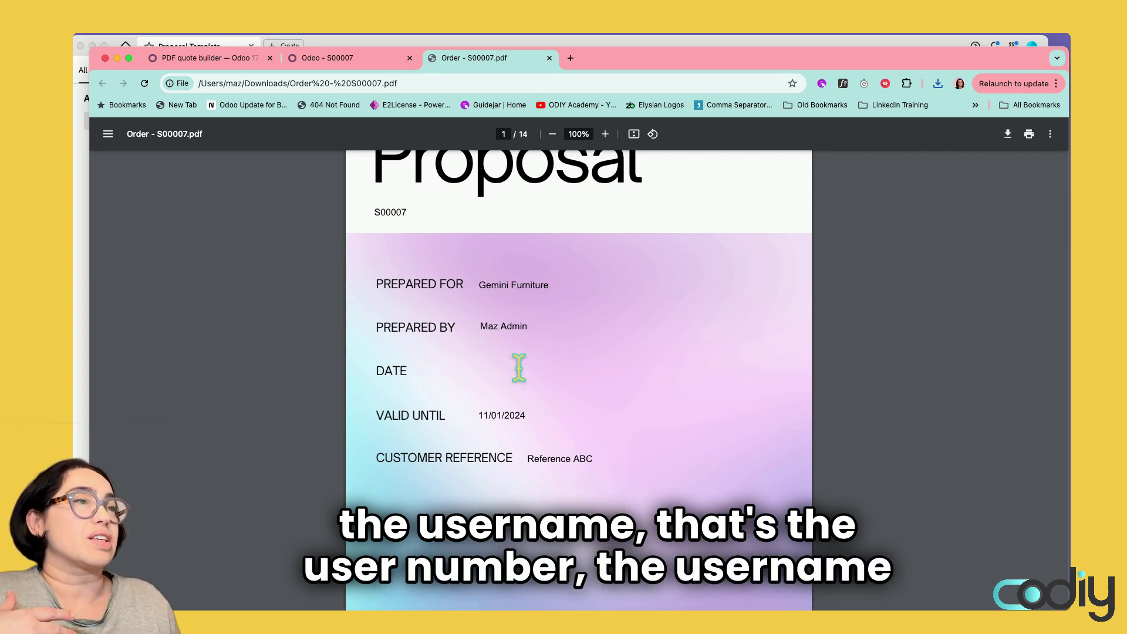
{"action": "scroll", "coordinate": [519, 368], "scroll_direction": "down", "scroll_amount": 5}
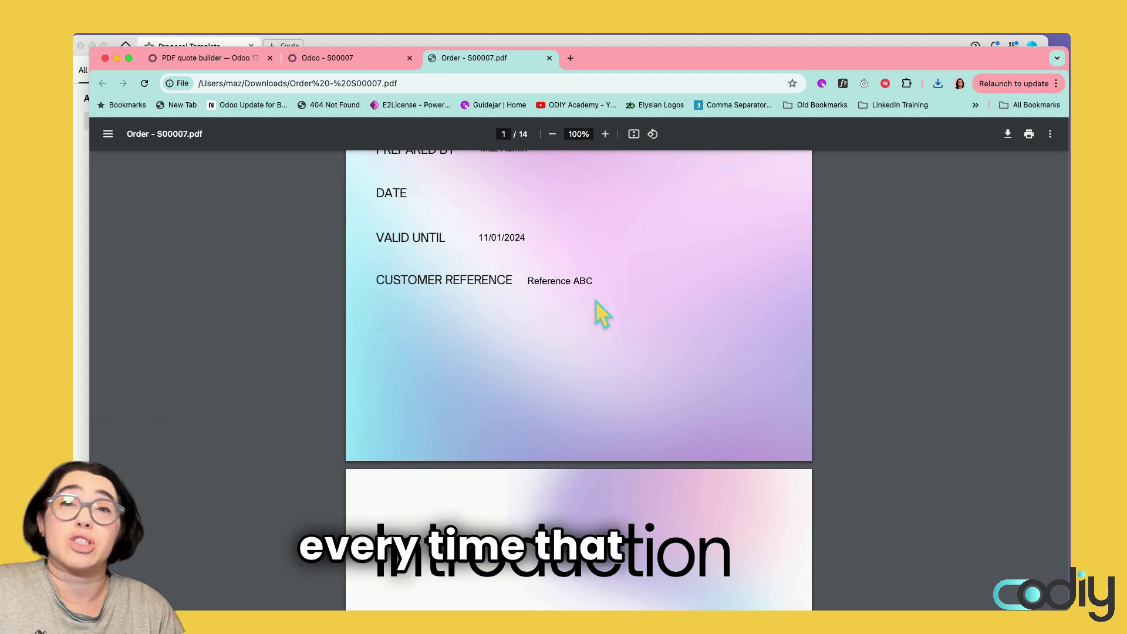
{"action": "scroll", "coordinate": [596, 303], "scroll_direction": "up", "scroll_amount": 5}
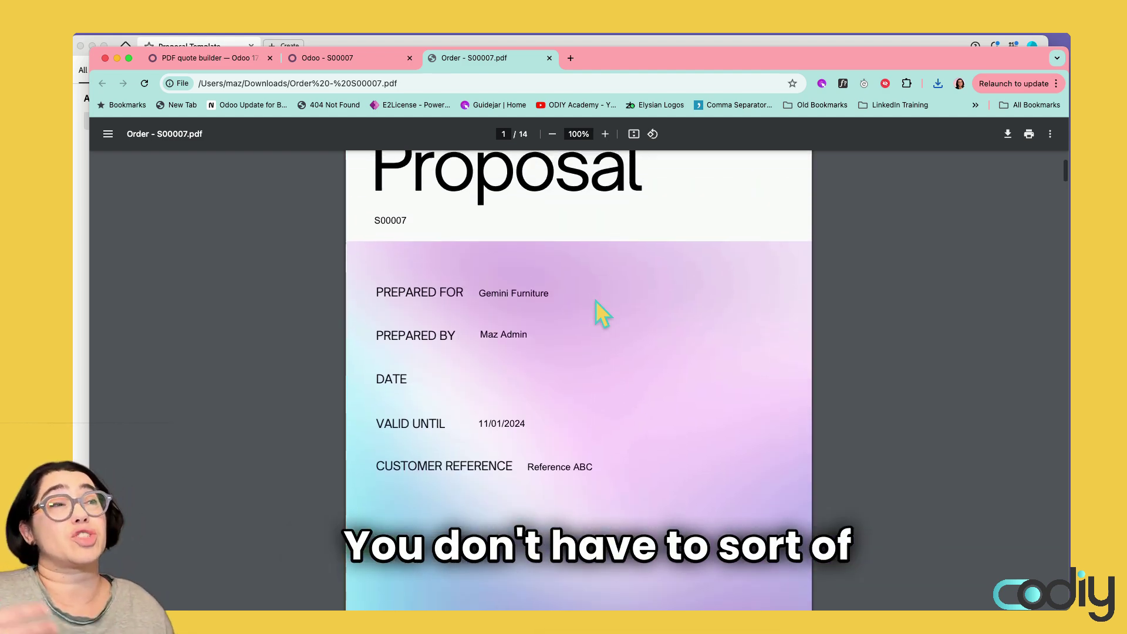